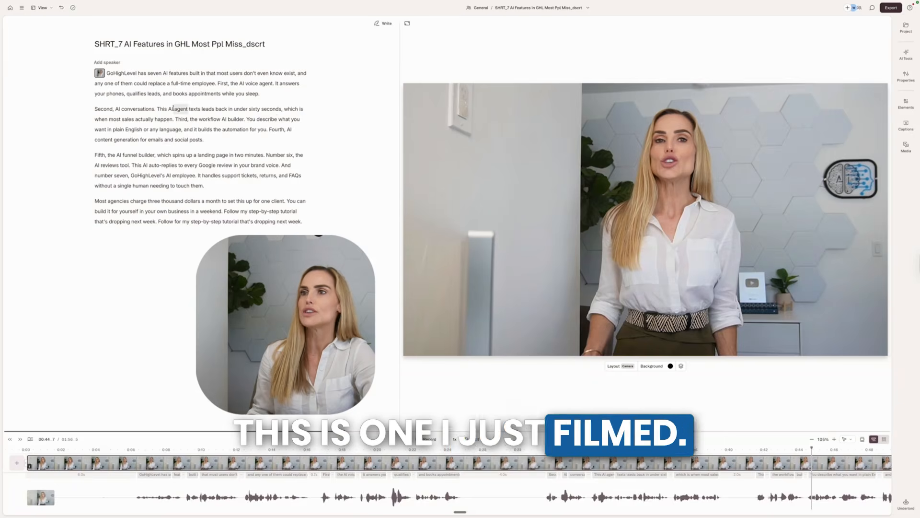
Select the video on the canvas and scale it up slightly beyond the frame edges to tighten the framing
left_click(412, 83)
left_click_drag(403, 85, 352, 59)
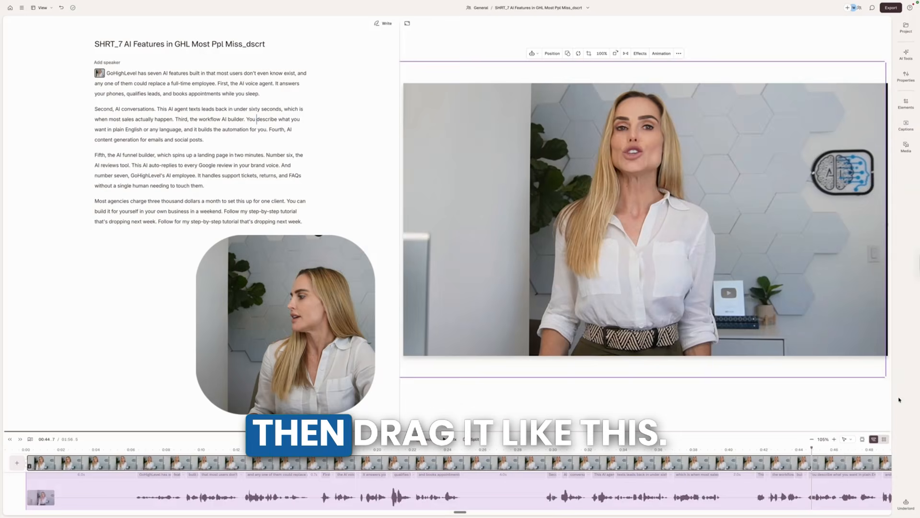
left_click_drag(888, 377, 891, 380)
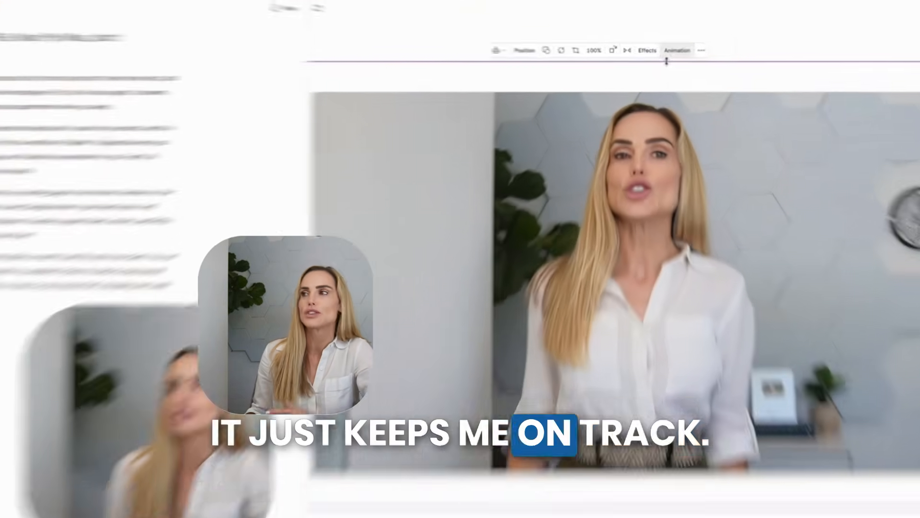
Apply the Eye Contact effect to the video and turn on Studio Sound for its audio
left_click(642, 54)
left_click(711, 124)
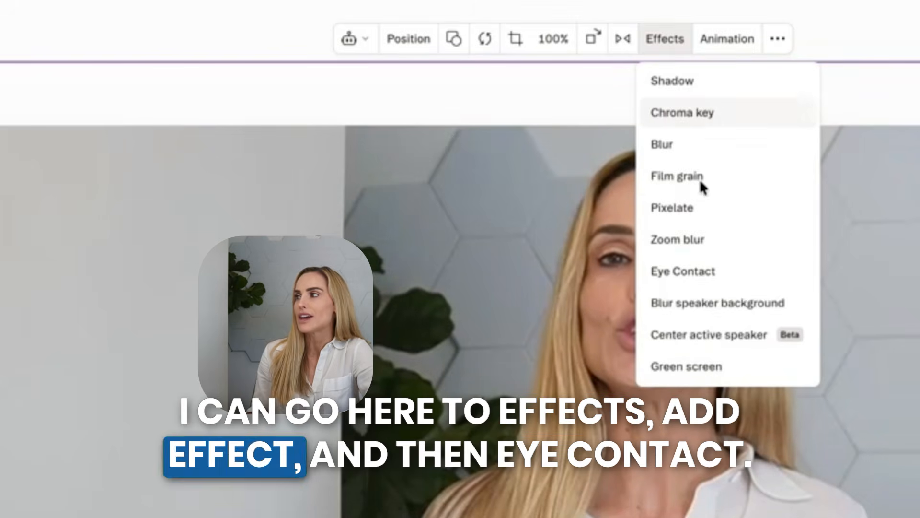
left_click(716, 271)
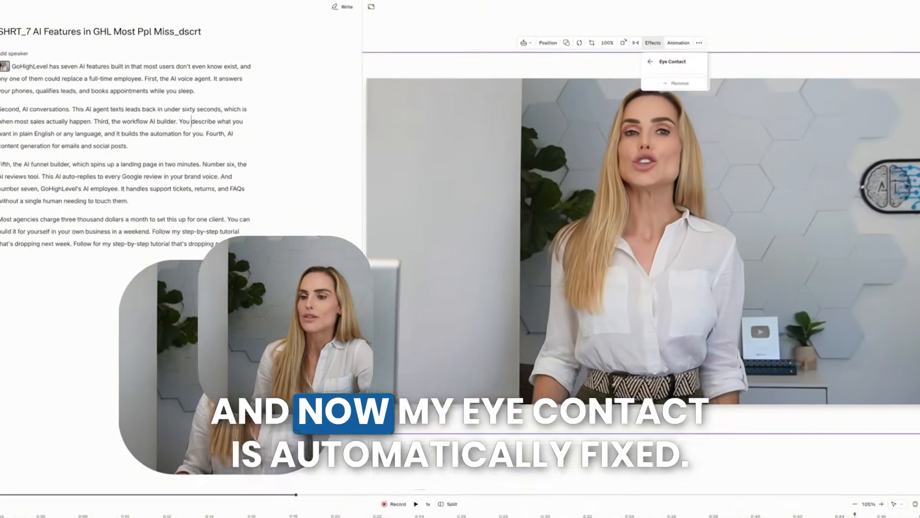
left_click(210, 449)
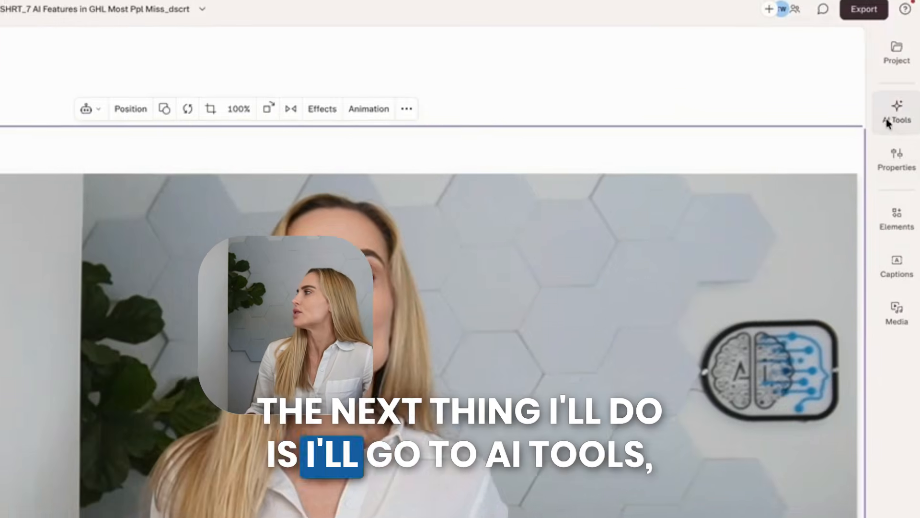
left_click(906, 55)
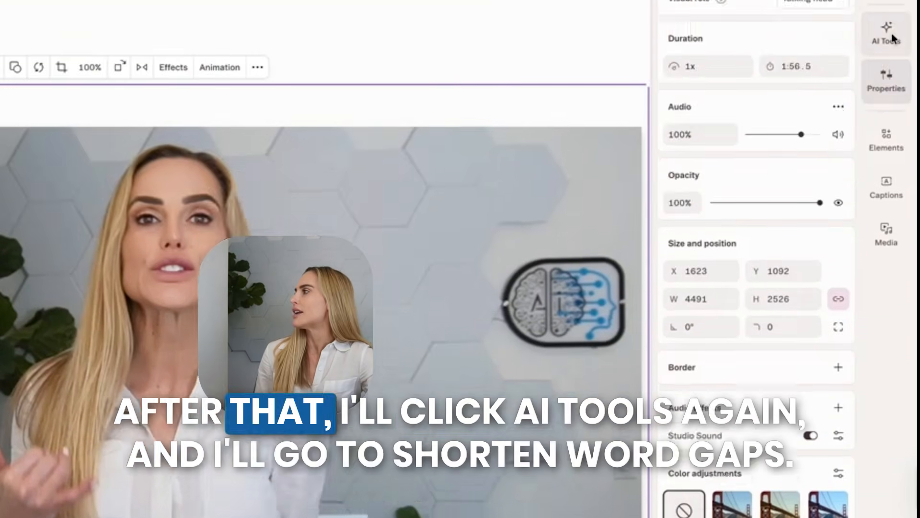
Find all word gaps longer than 0.9 seconds and shorten them all to 0 seconds
left_click(887, 29)
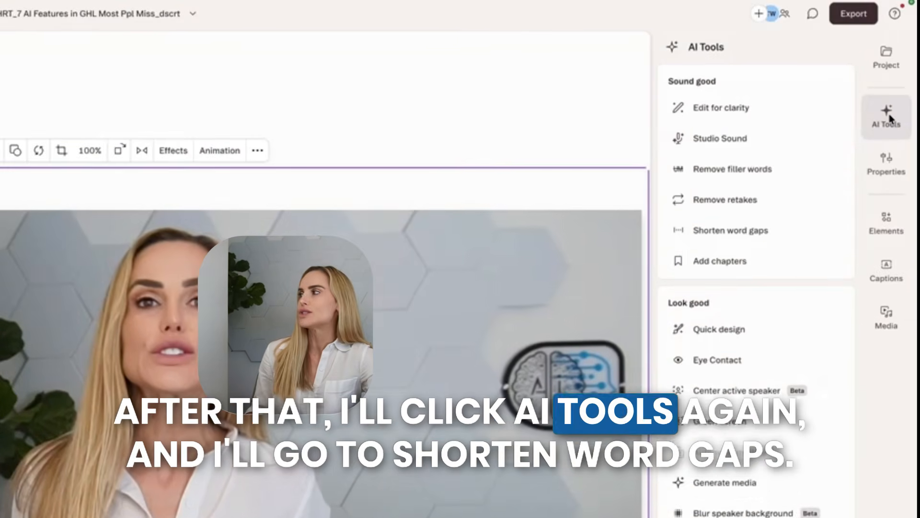
left_click(767, 230)
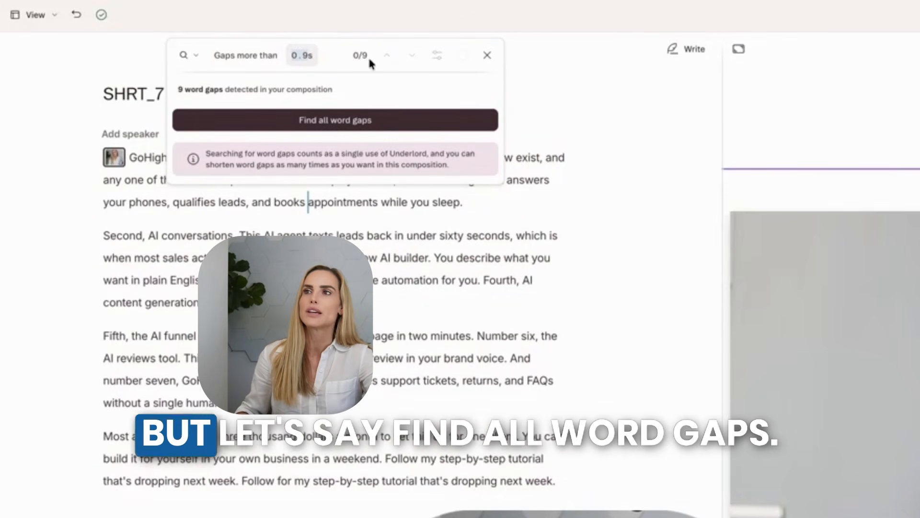
left_click(333, 120)
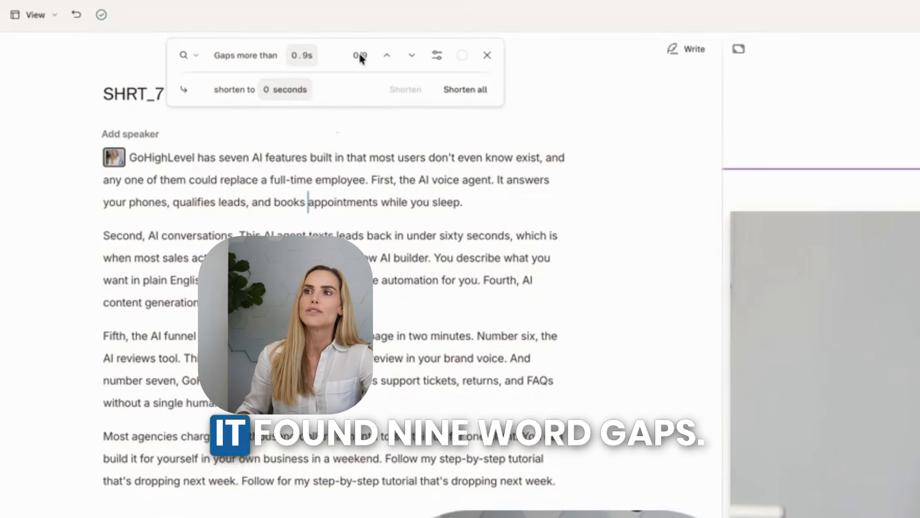
left_click(472, 89)
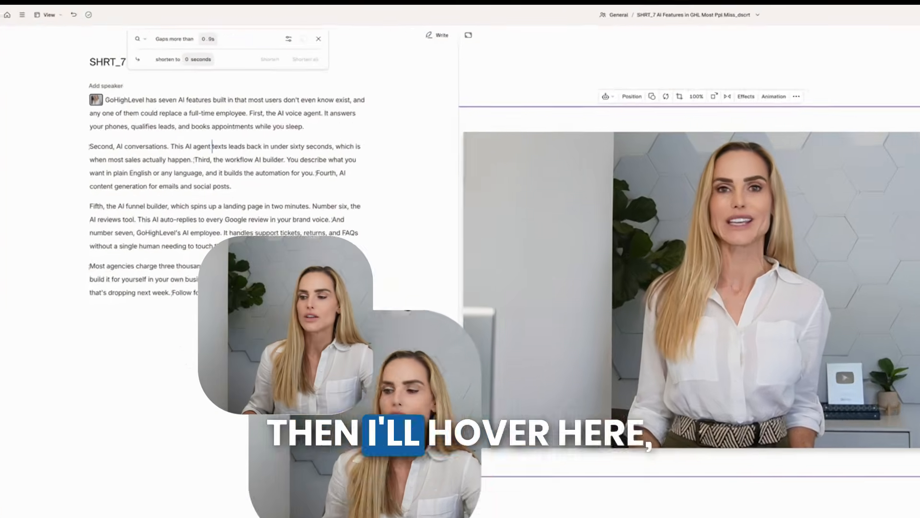
Enlarge the timeline area and zoom it in to 128% for inspecting the micro gaps
left_click_drag(428, 458, 403, 337)
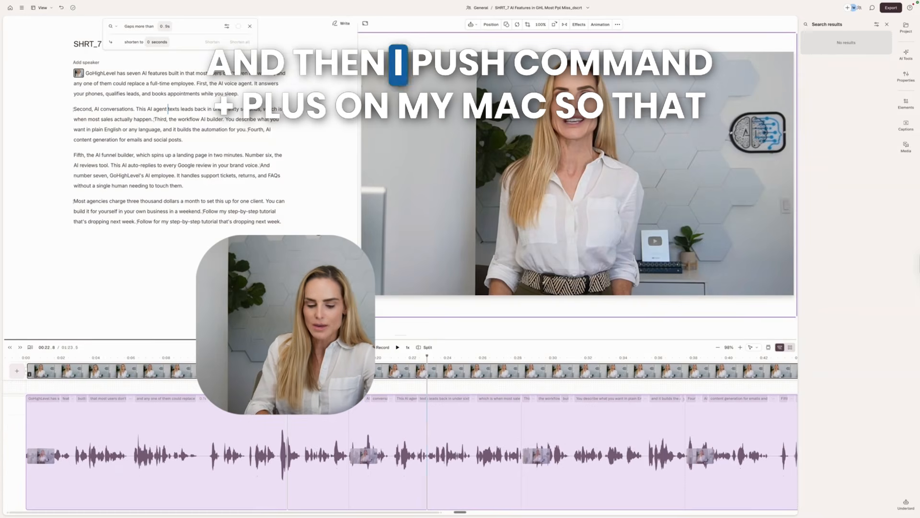
key("super+plus")
key("super+plus")
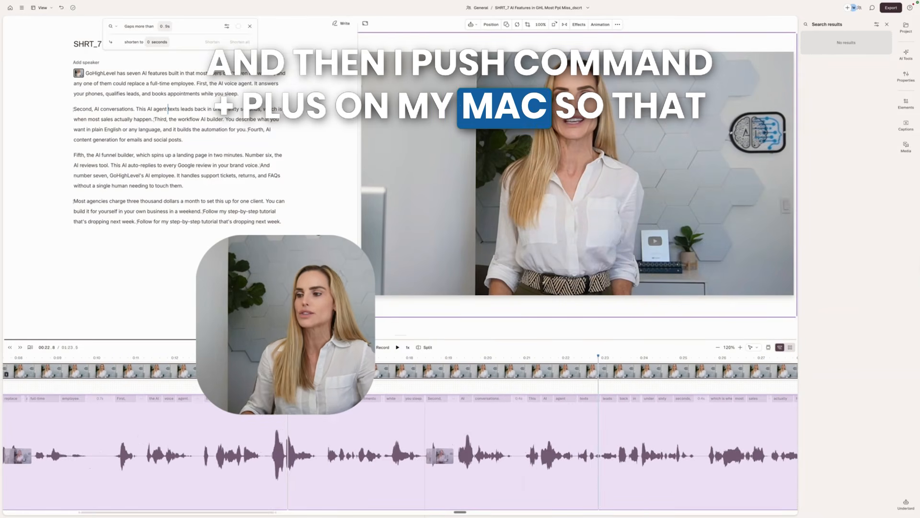
key("super+plus")
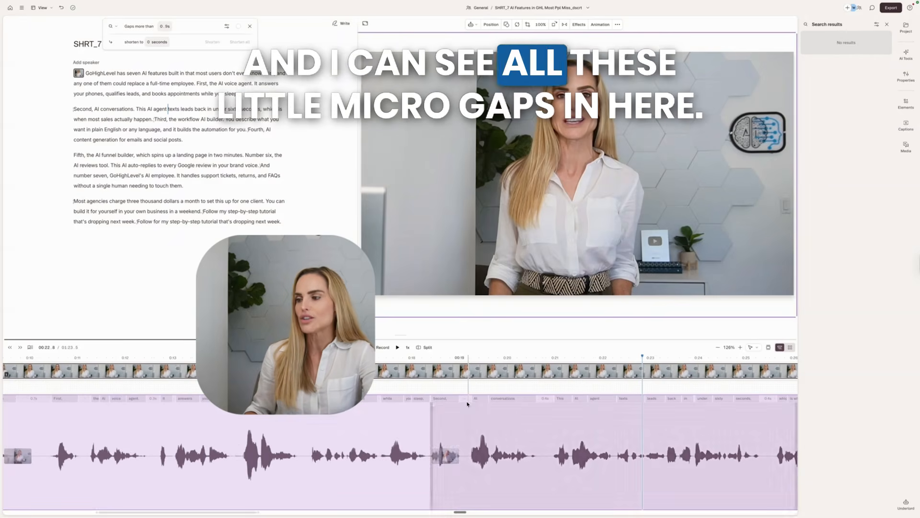
Switch the timeline to the Hand tool and close the word gap search
left_click(466, 405)
left_click(383, 400)
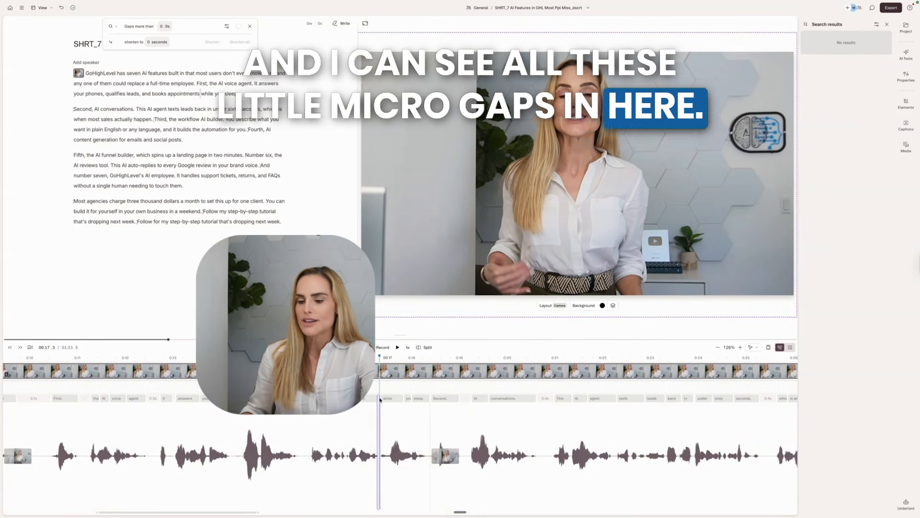
key("h")
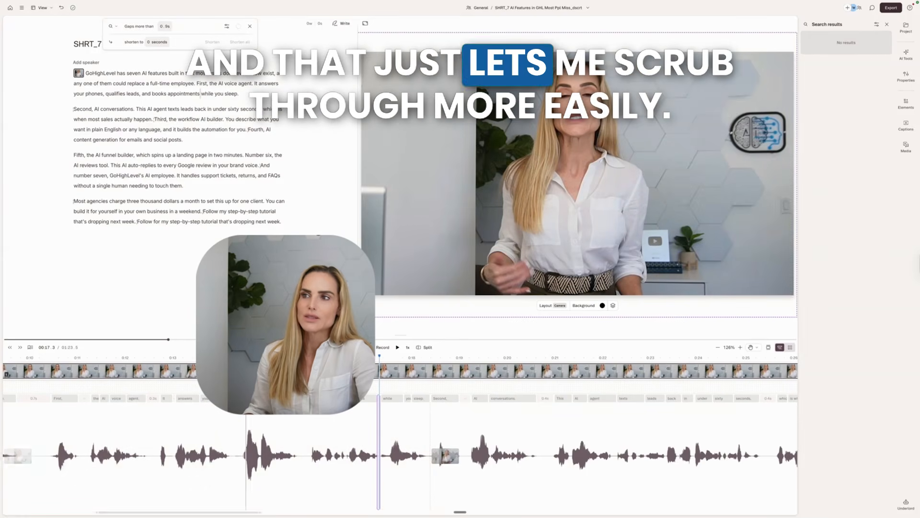
key("Escape")
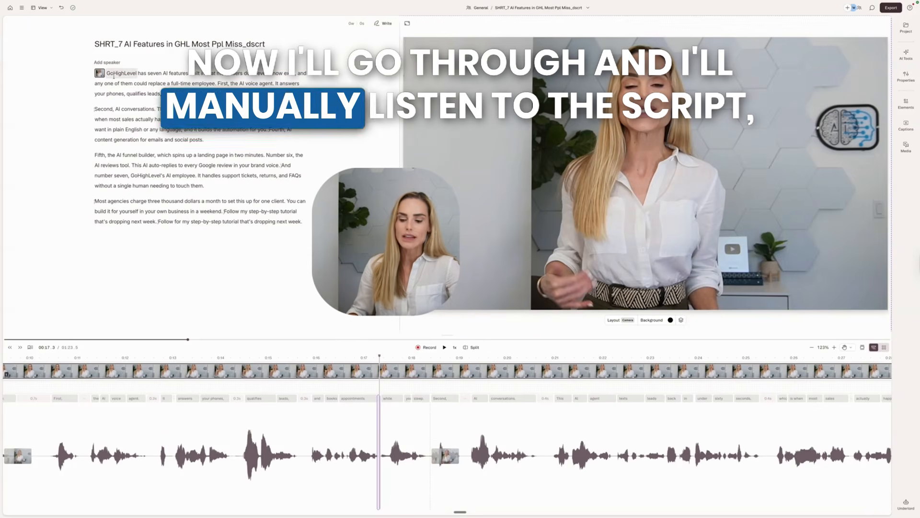
Listen to the script from its first word and delete the pause between "features" and "built"
key("XF86AudioRaiseVolume")
left_click(113, 75)
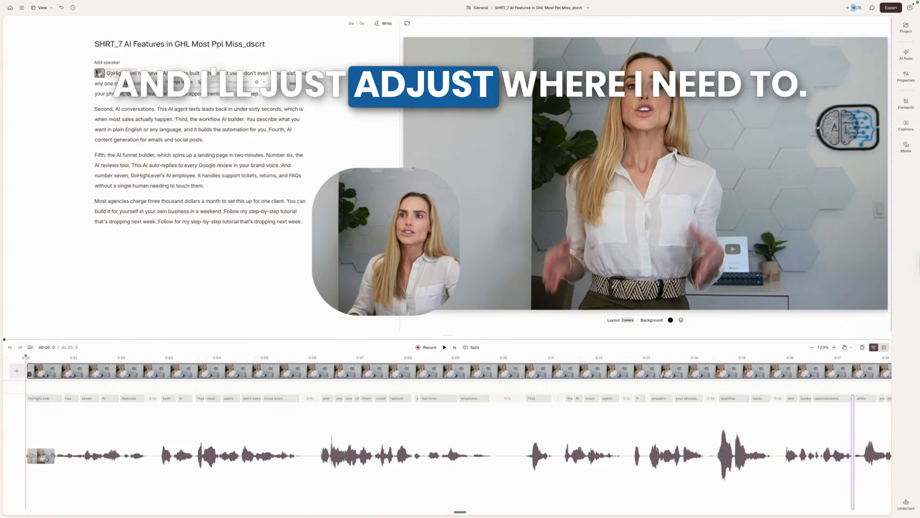
key("space")
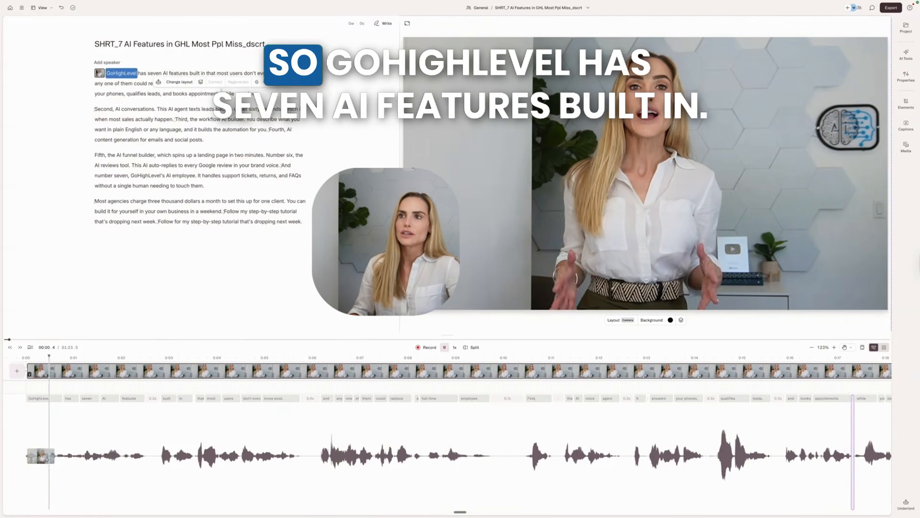
key("XF86AudioRaiseVolume")
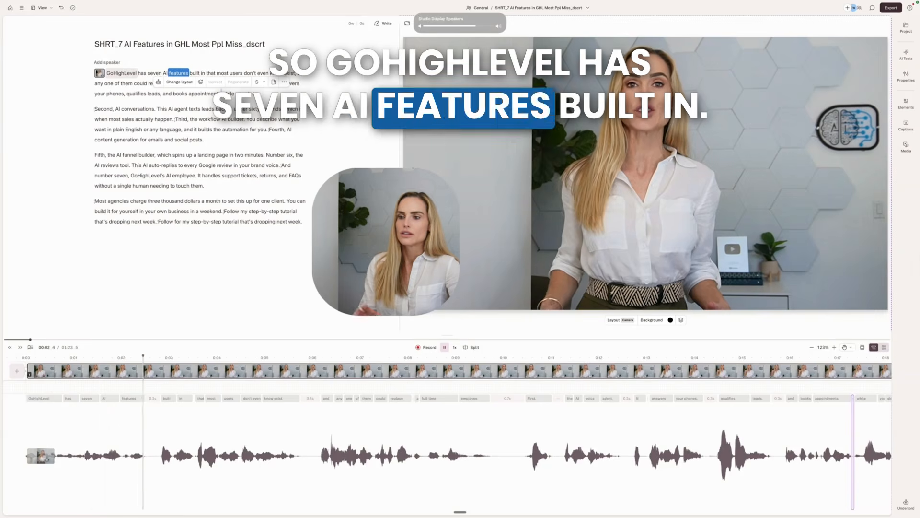
key("space")
left_click(151, 401)
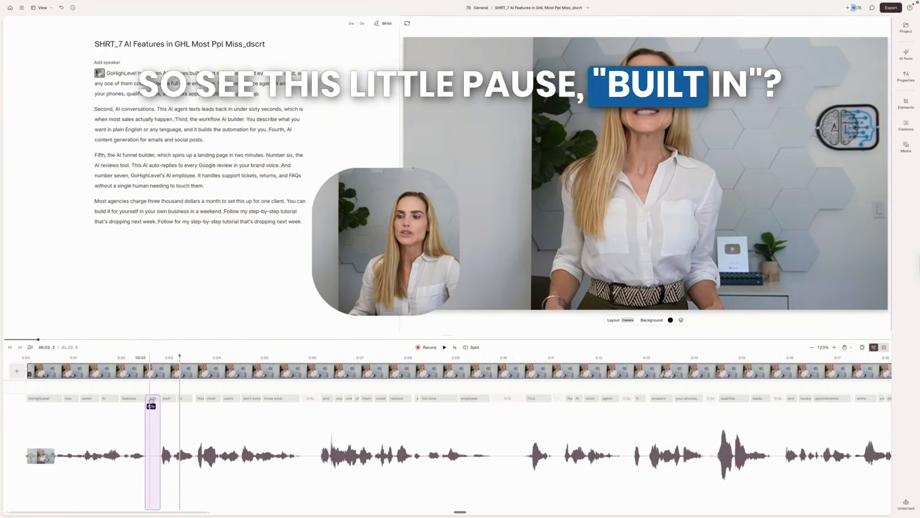
key("Delete")
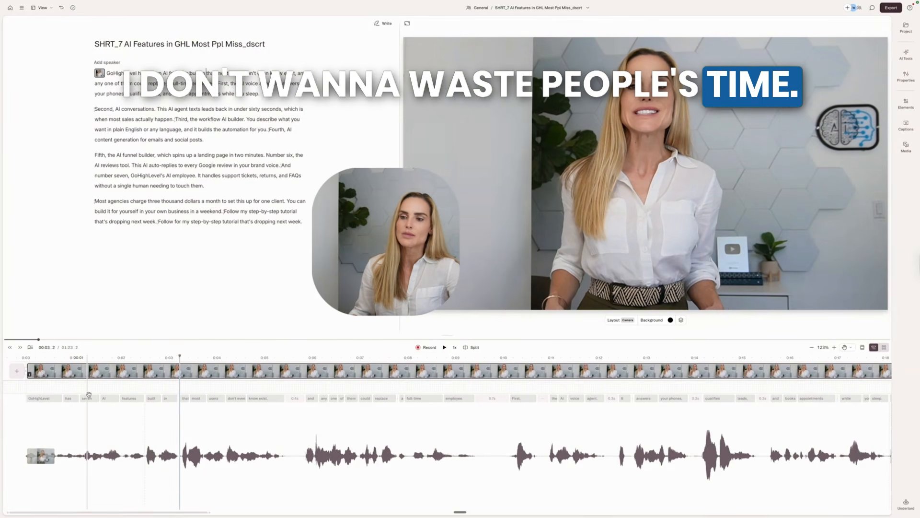
Resume playback from "seven" and delete the pauses after "know exist," and "replace"
left_click(89, 394)
key("space")
left_click(294, 400)
key("Delete")
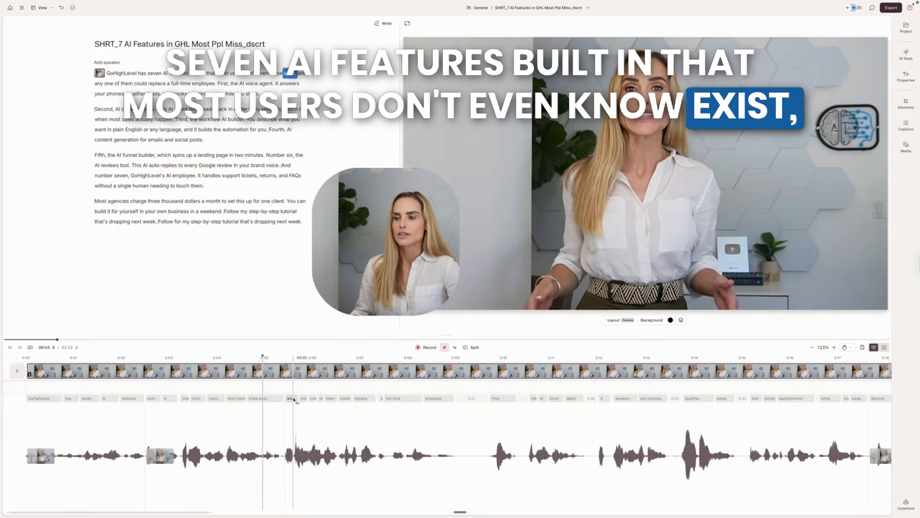
left_click(378, 399)
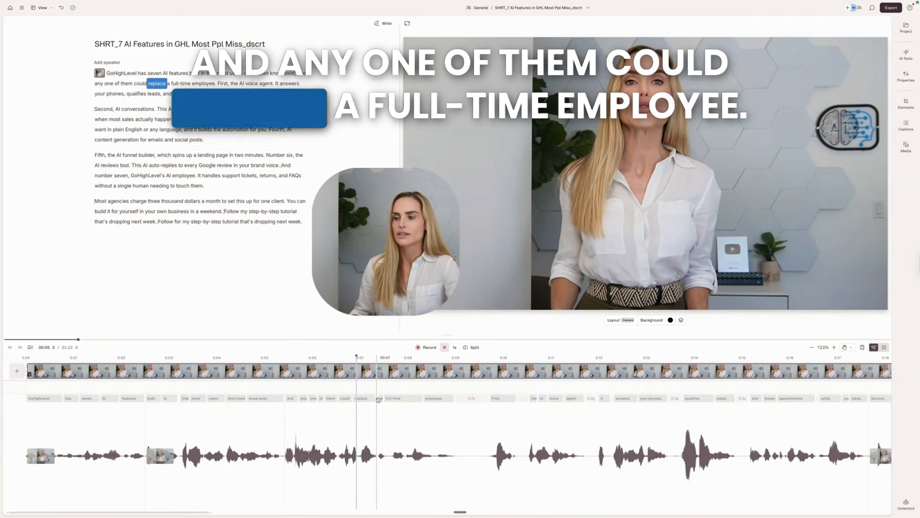
key("Delete")
Try deleting the whole gap between "employee." and "First," and undo the deletion
left_click(469, 399)
key("Delete")
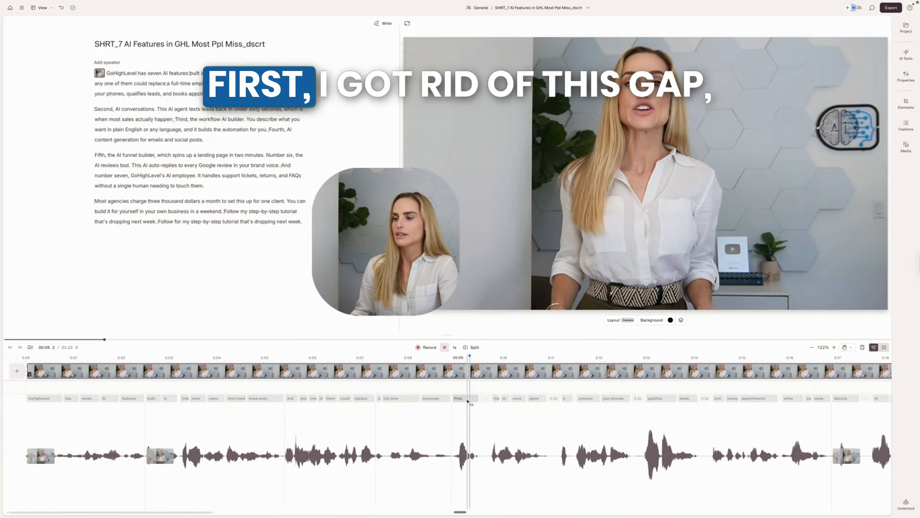
key("ctrl+z")
Shorten the gap before "First," instead of removing it, delete the pause after "First," and replay that passage
left_click_drag(497, 401, 469, 400)
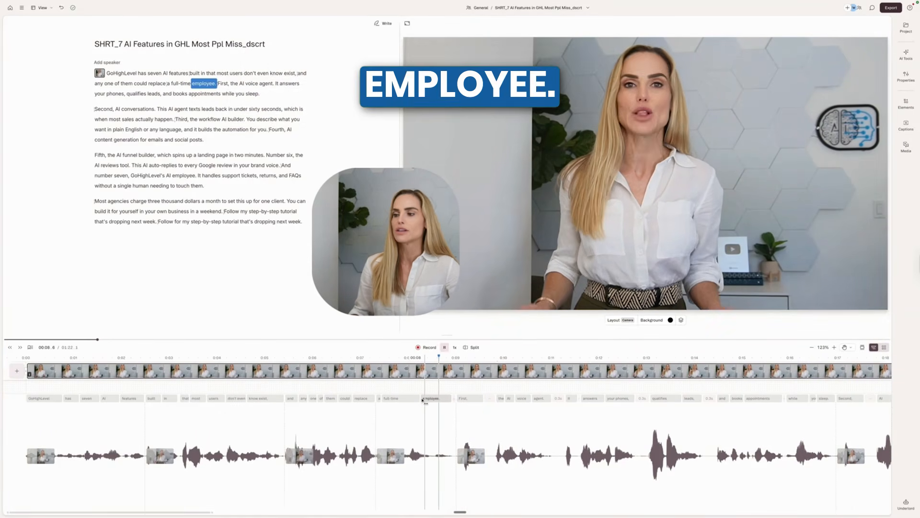
left_click(490, 401)
key("Delete")
left_click(411, 401)
key("space")
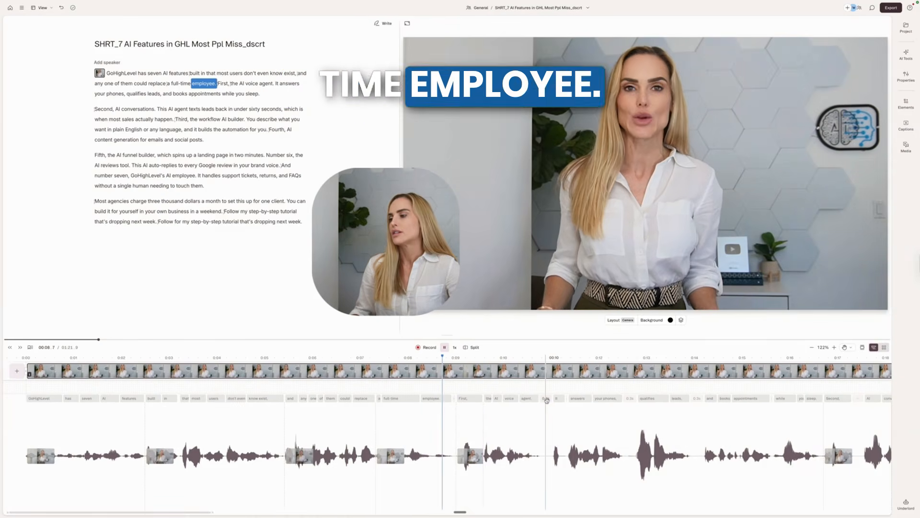
Delete the pauses after "agent.", "phones," and "leads," in the first paragraph while it plays
left_click(547, 400)
key("Delete")
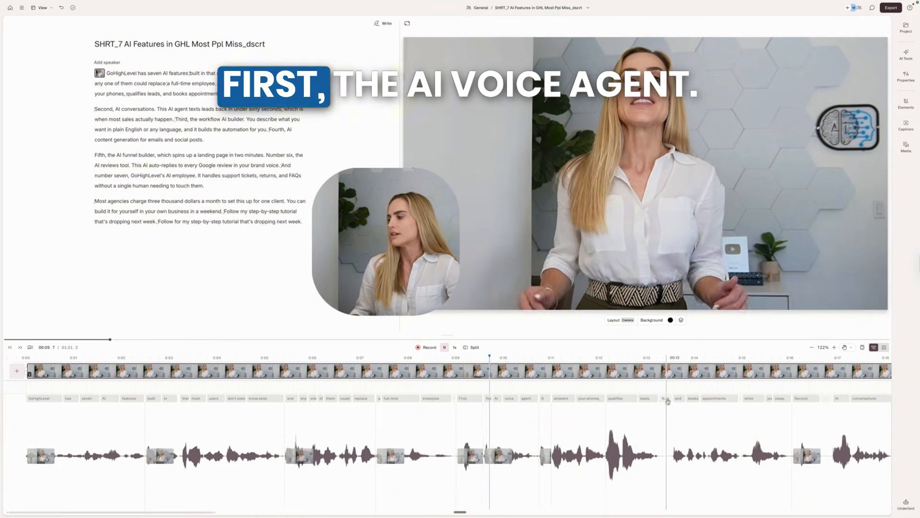
left_click(666, 400)
key("Delete")
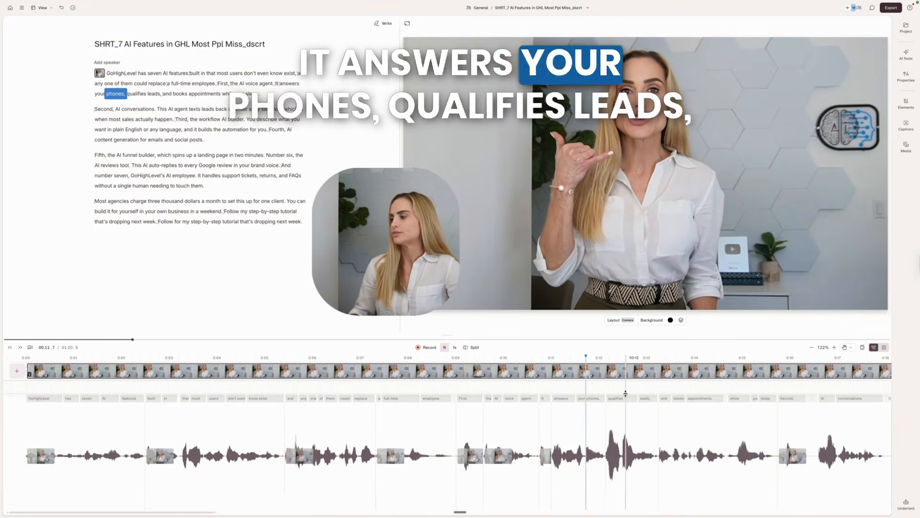
Delete the pauses after "appointments" and "Second," and stop playback
left_click(725, 400)
key("Delete")
left_click(810, 400)
key("Delete")
key("space")
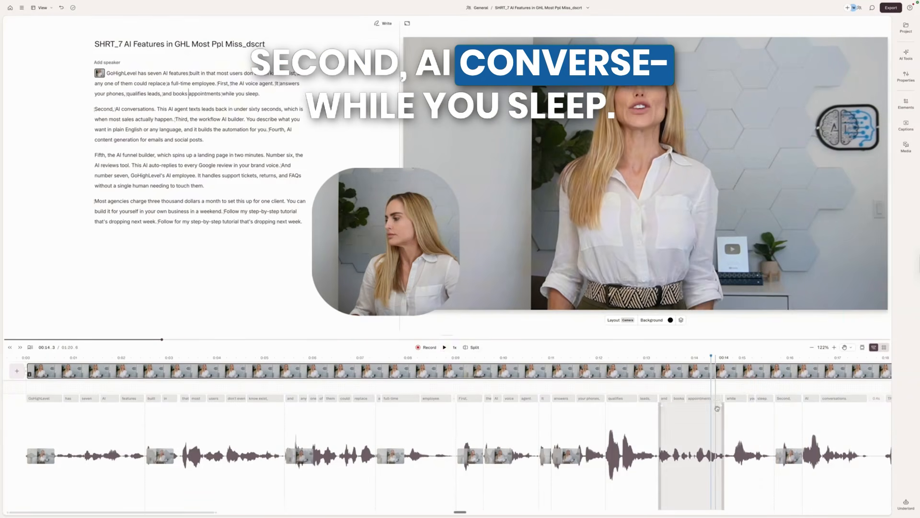
Add a short gap before "Second," in the timeline and replay from "appointments" to check the timing
left_click(714, 410)
key("space")
key("space")
left_click_drag(784, 400, 789, 400)
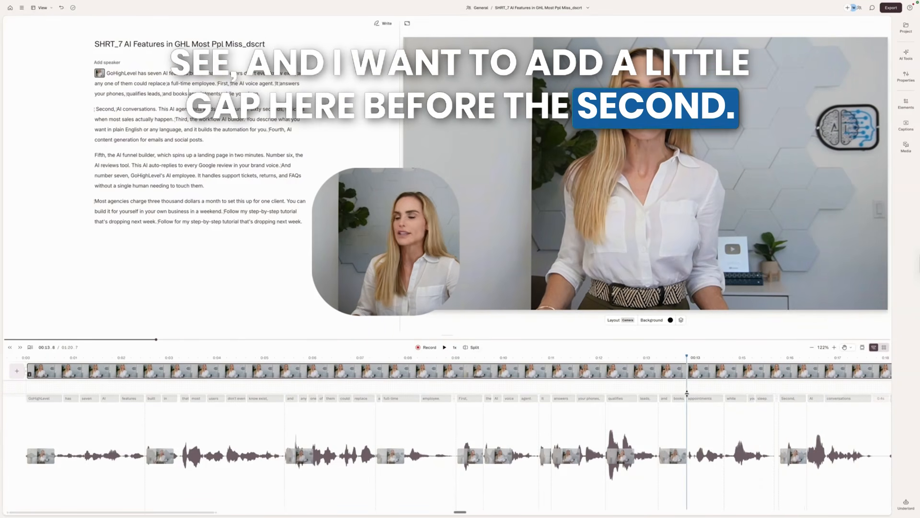
left_click(687, 395)
key("space")
Delete the pauses after "conversations.", "seconds," and "sales" in the second paragraph
scroll(786, 415, "right", 5)
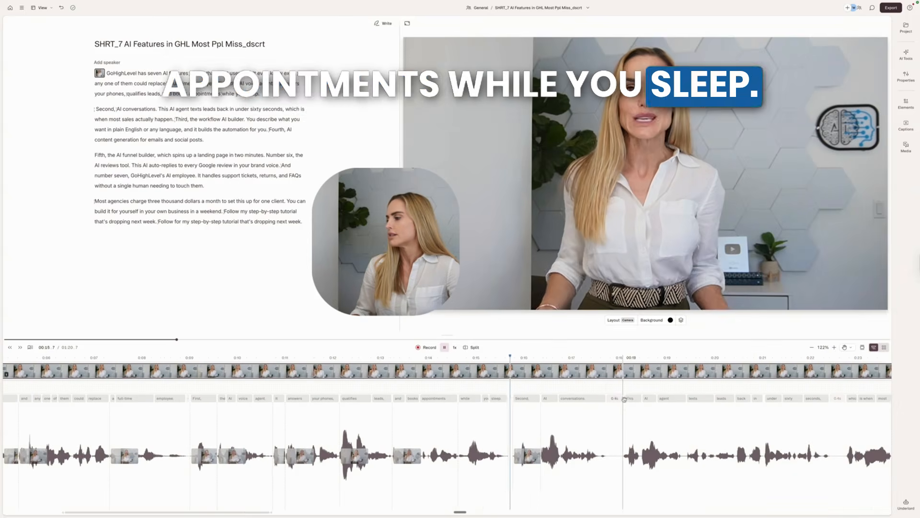
left_click(618, 400)
key("Delete")
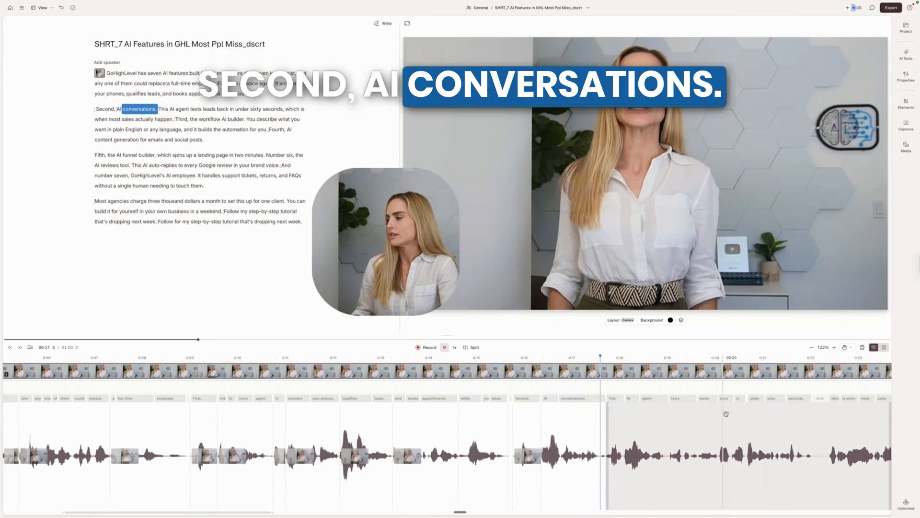
left_click(820, 399)
key("Delete")
scroll(536, 406, "right", 5)
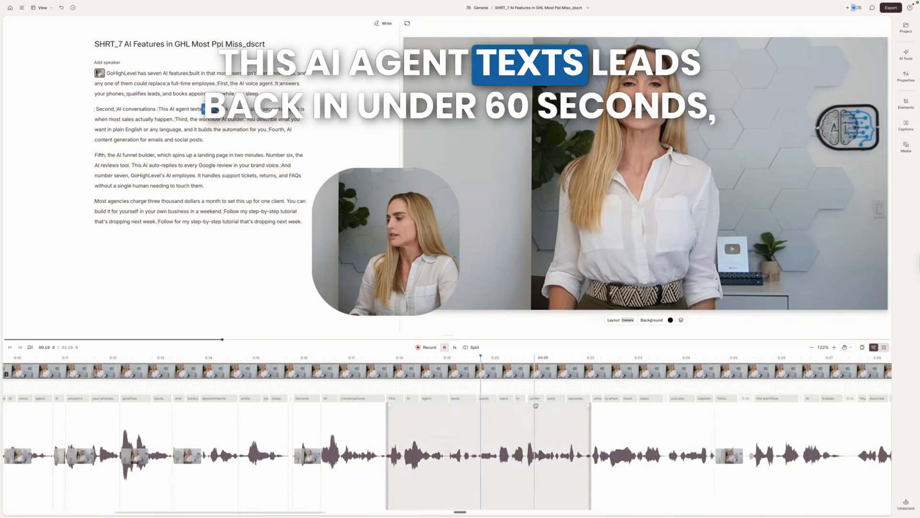
left_click(667, 399)
key("Delete")
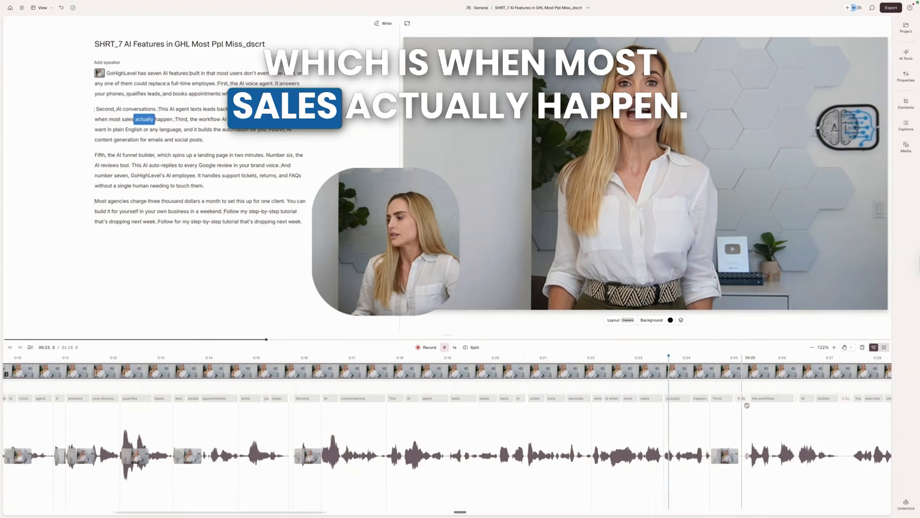
Add a short gap before "Third," by extending the pause at the clip boundary
left_click(723, 400)
left_click_drag(719, 398, 729, 399)
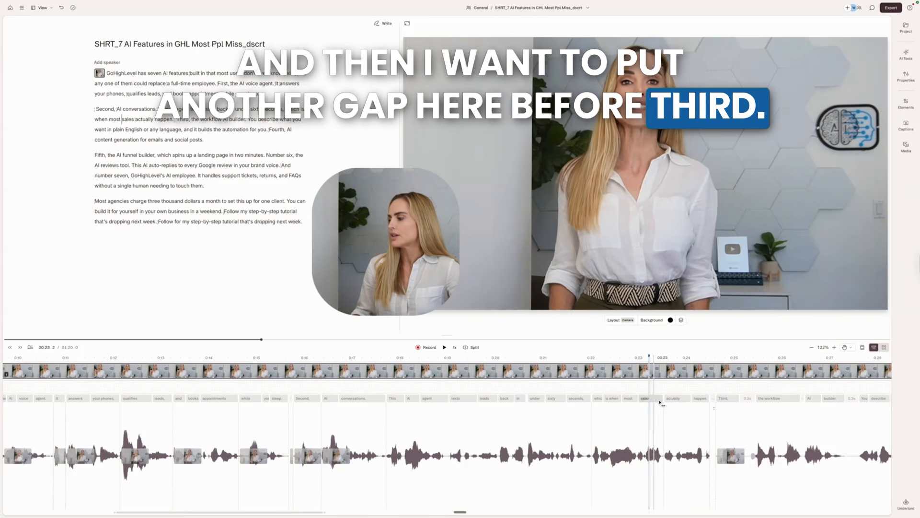
Isolate the stray sound in the pause after "Third," with the Blade tool and delete that segment
key("space")
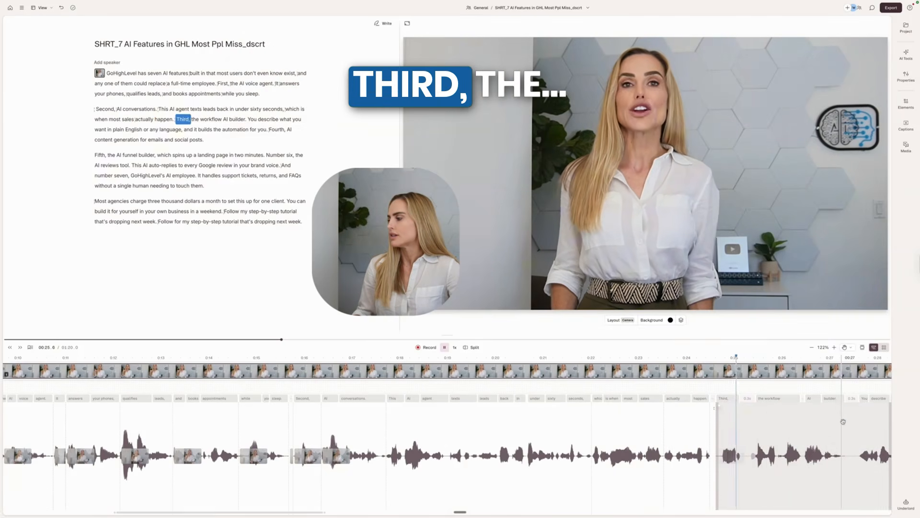
key("space")
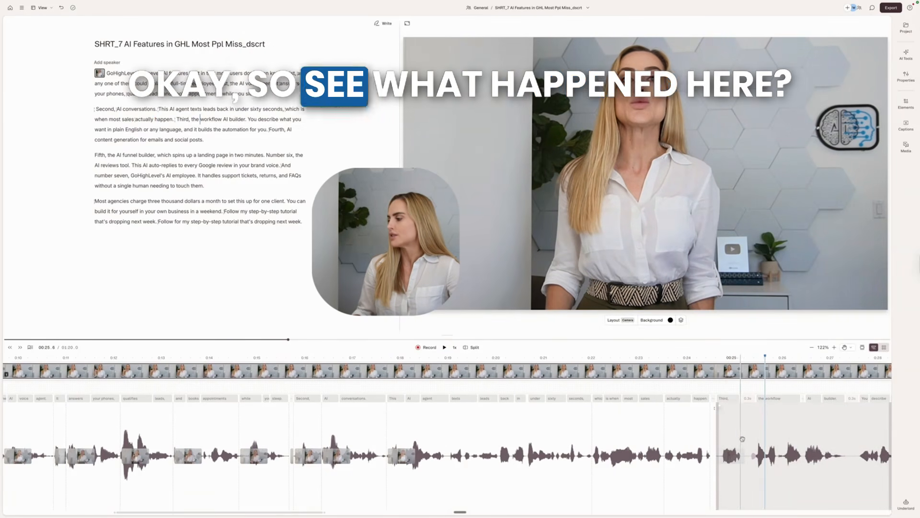
left_click(758, 456)
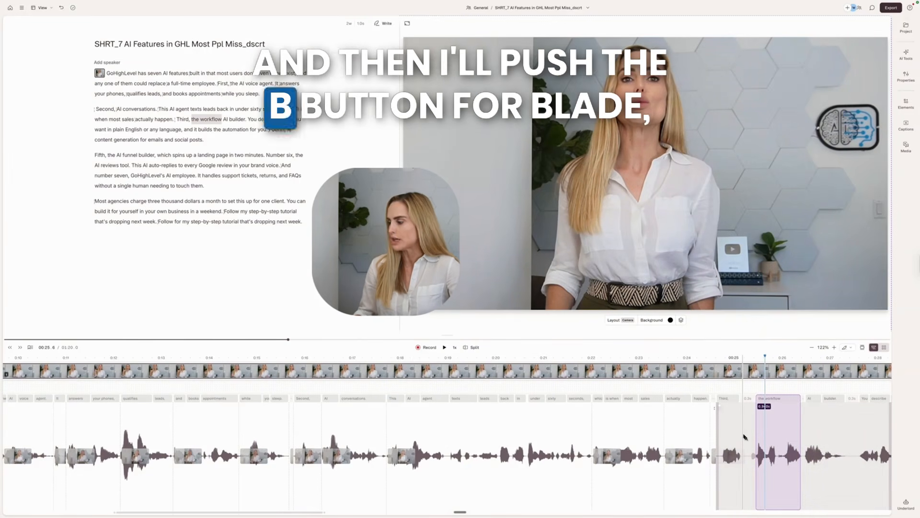
key("b")
left_click(746, 436)
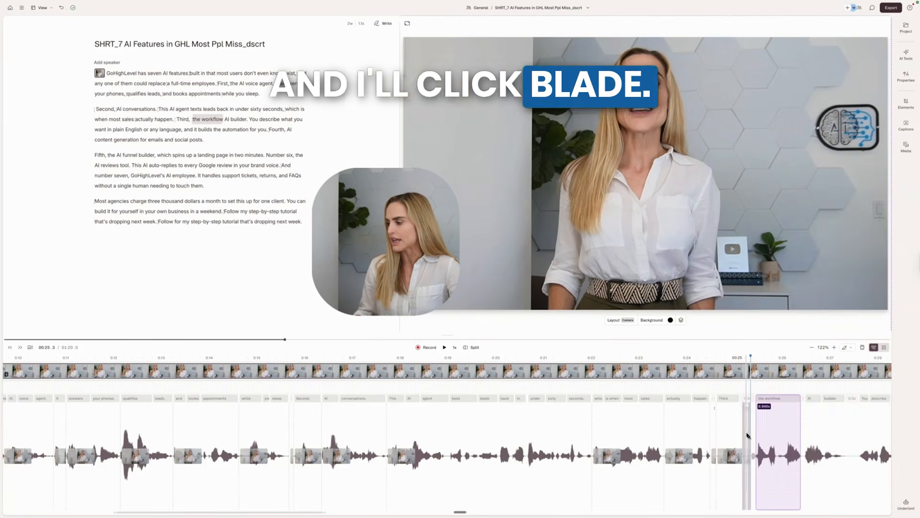
key("a")
left_click(747, 437)
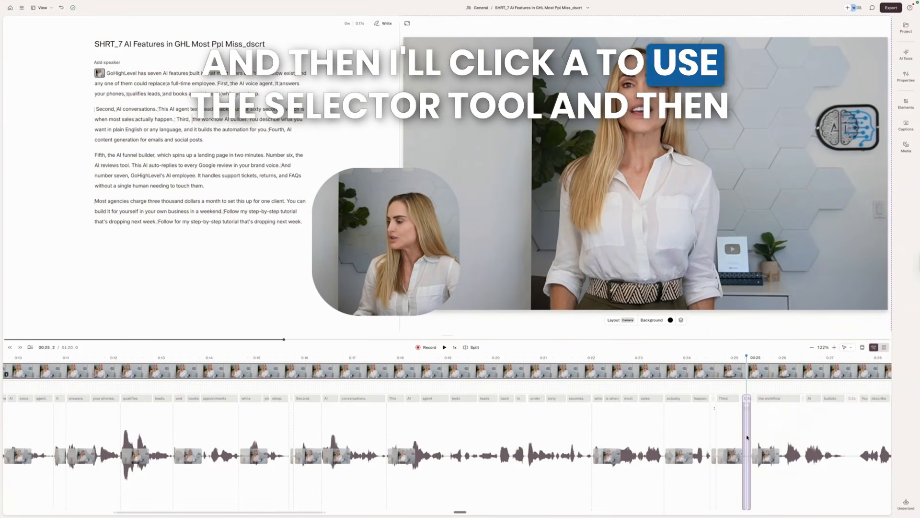
key("Delete")
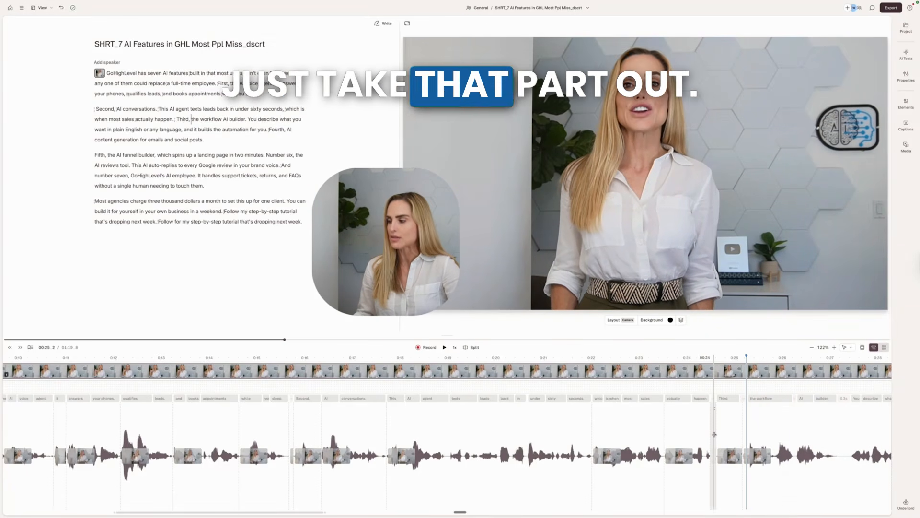
Switch back to the Hand tool and replay from "actually happen" to check the cut after "Third,"
key("h")
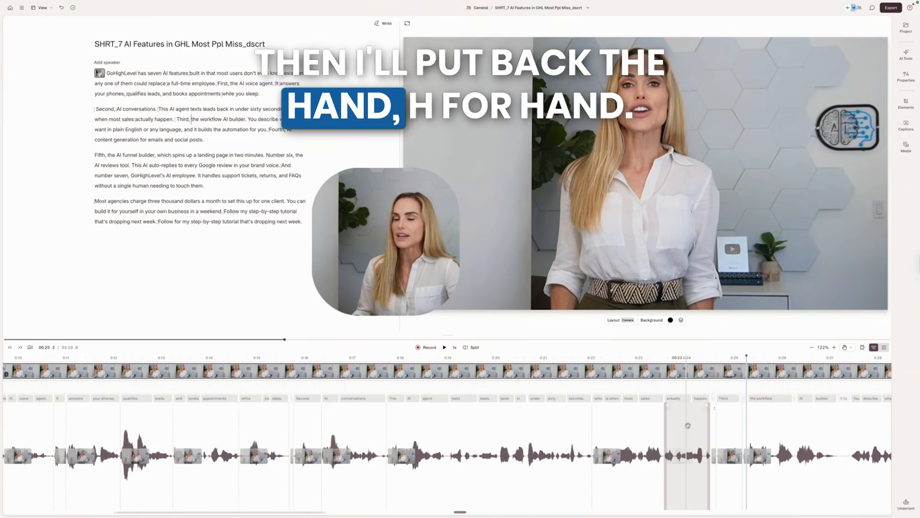
key("space")
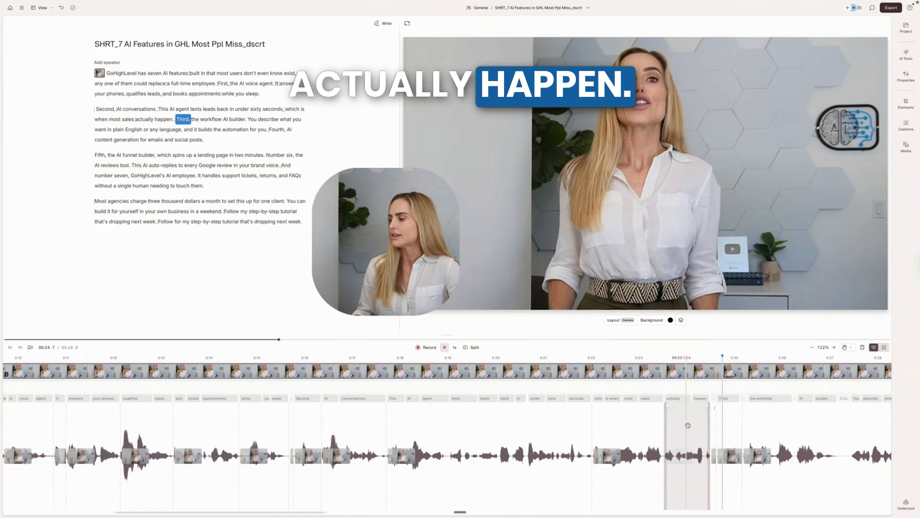
key("space")
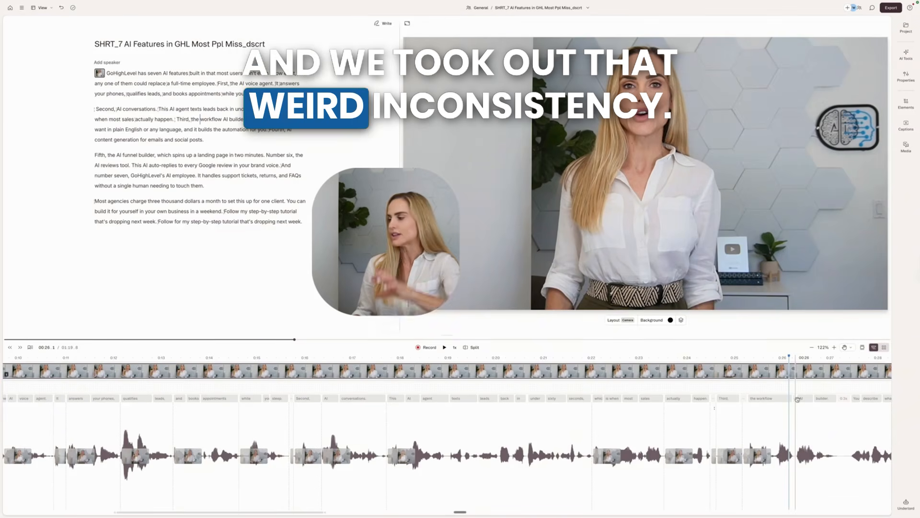
Remove the pause between "workflow" and "AI", replay from "Third,", and delete the pause after "builder."
left_click_drag(796, 399, 791, 398)
left_click(718, 407)
key("space")
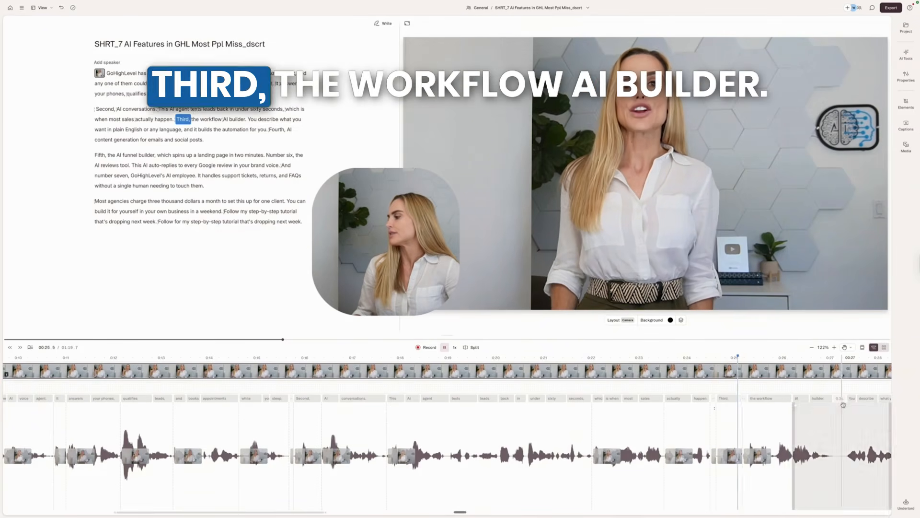
key("BackSpace")
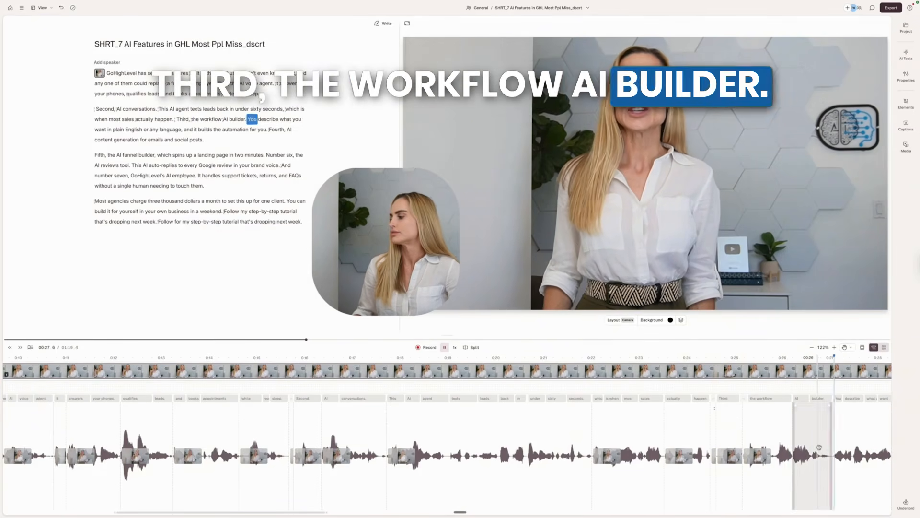
Delete the pauses before "plain", after "English" and after "language," in the sentence about describing what you want
scroll(525, 415, "right", 6)
left_click(615, 401)
key("BackSpace")
left_click(513, 408)
left_click(664, 401)
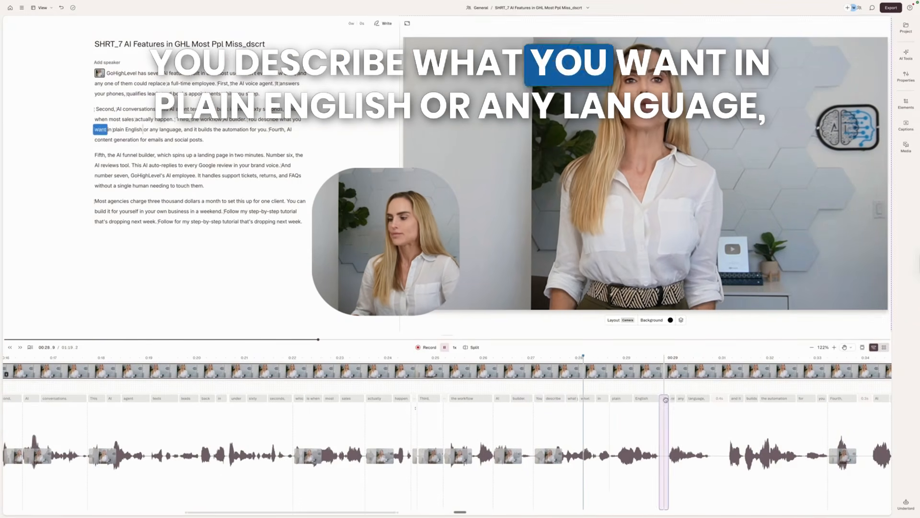
key("BackSpace")
left_click(707, 400)
key("BackSpace")
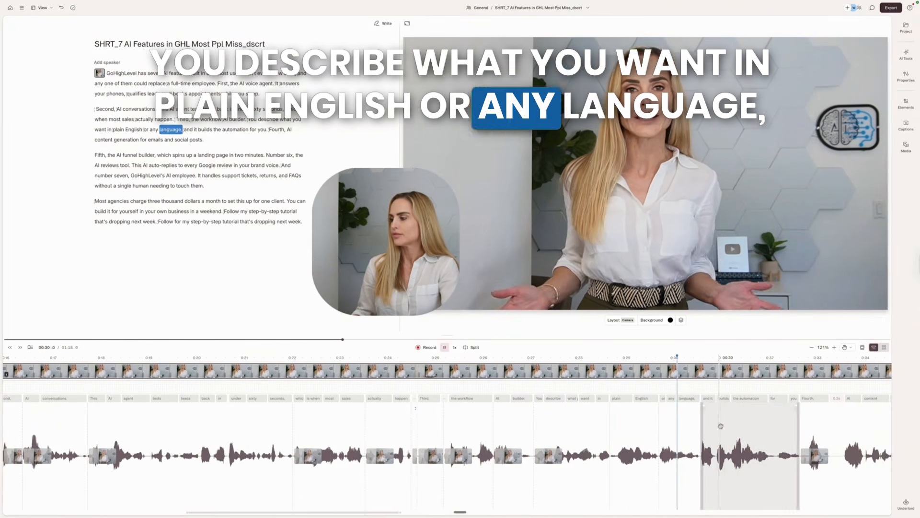
Delete the pause after "Fourth," and add a short gap before "Fourth," at the clip boundary
left_click(837, 400)
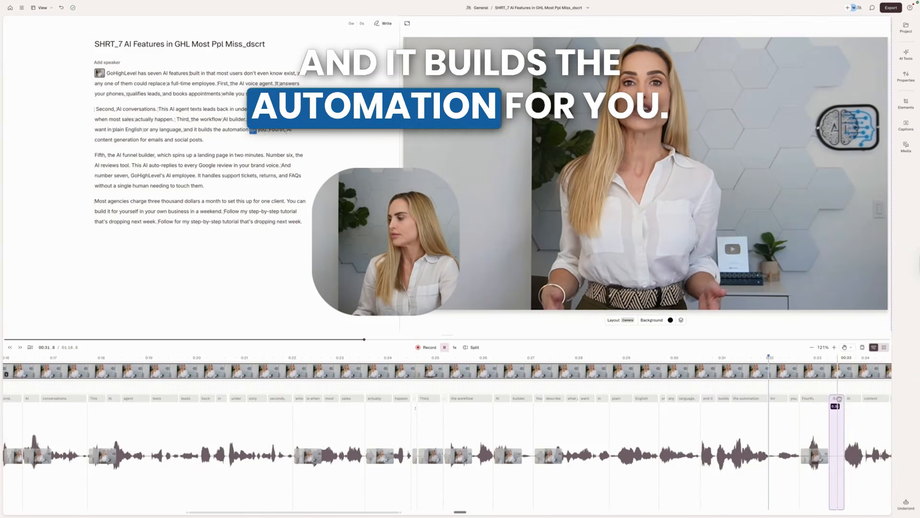
key("BackSpace")
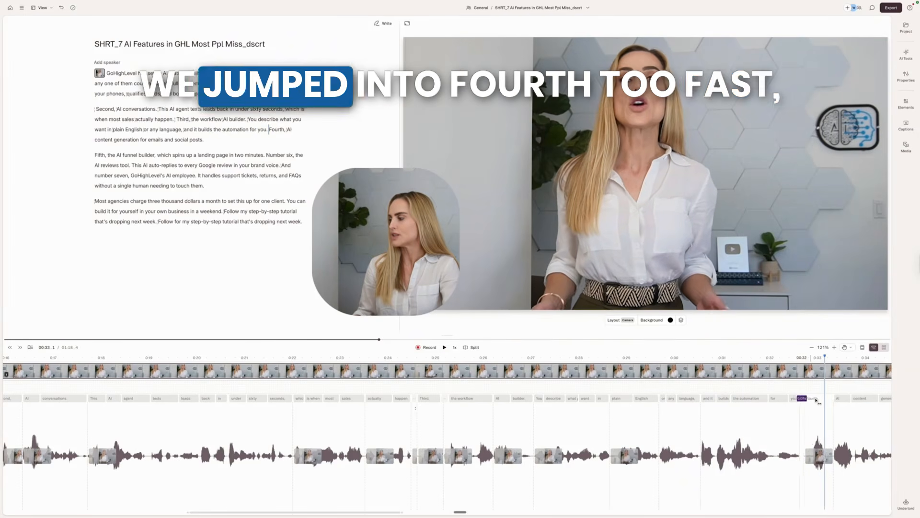
left_click(773, 400)
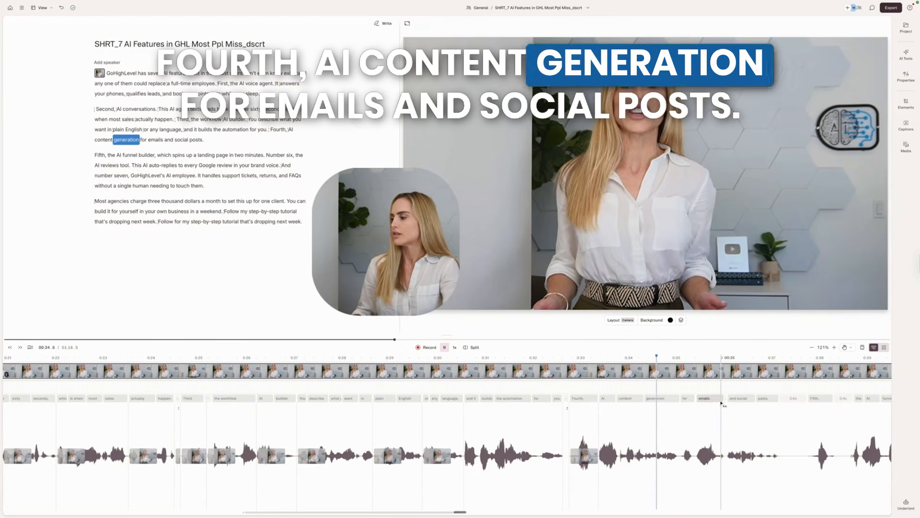
Delete the pauses after "posts." and "Fifth," and replay from "emails" to check the timing
left_click(791, 400)
key("Delete")
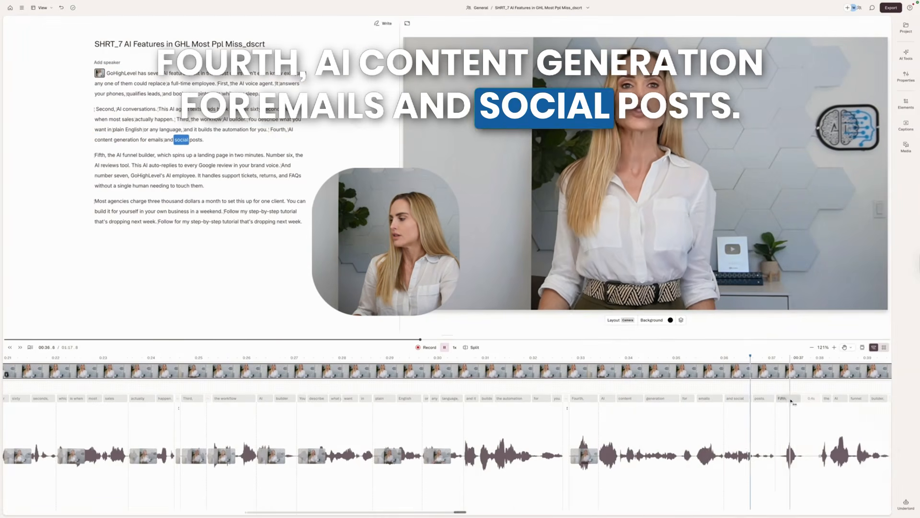
left_click(811, 400)
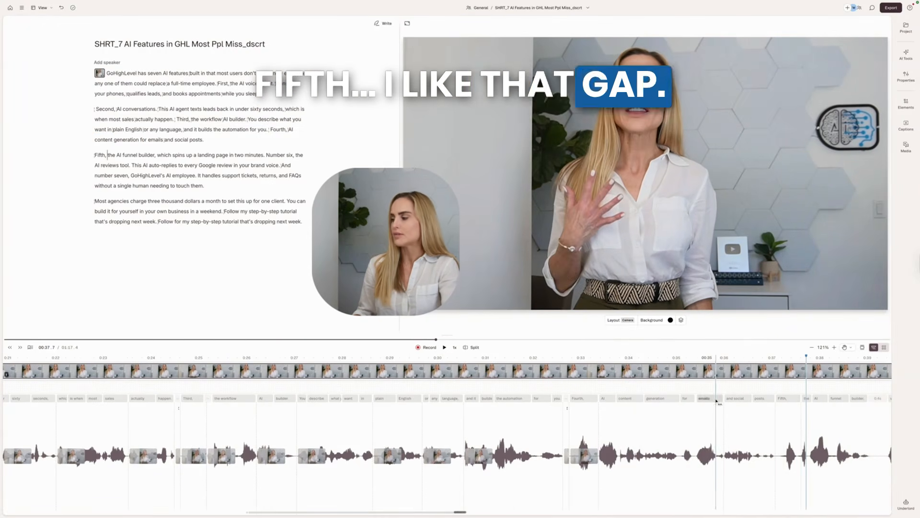
key("space")
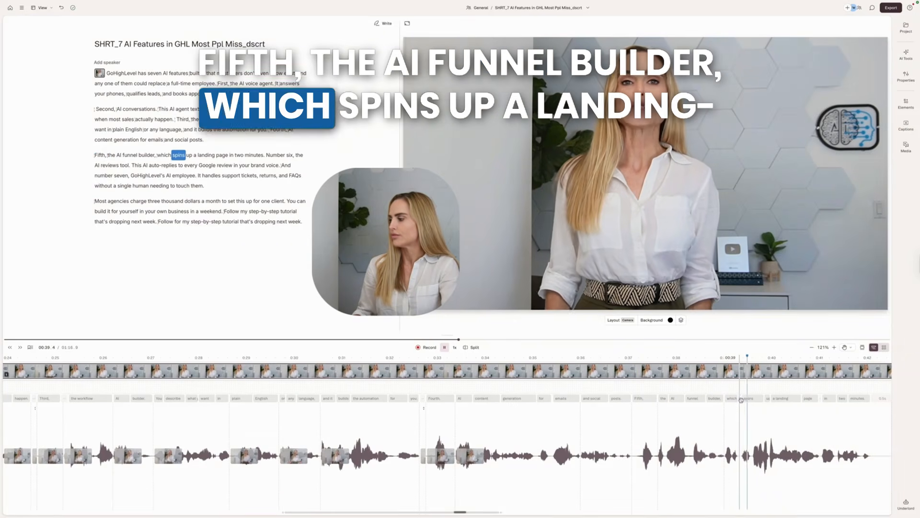
Delete the pause after "minutes." and add a short gap before "Number six," at the clip boundary
left_click(660, 410)
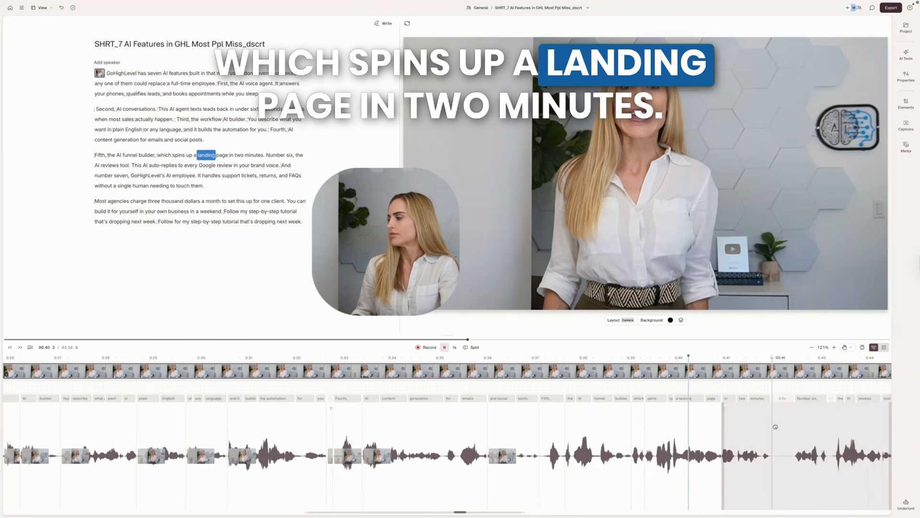
key("Delete")
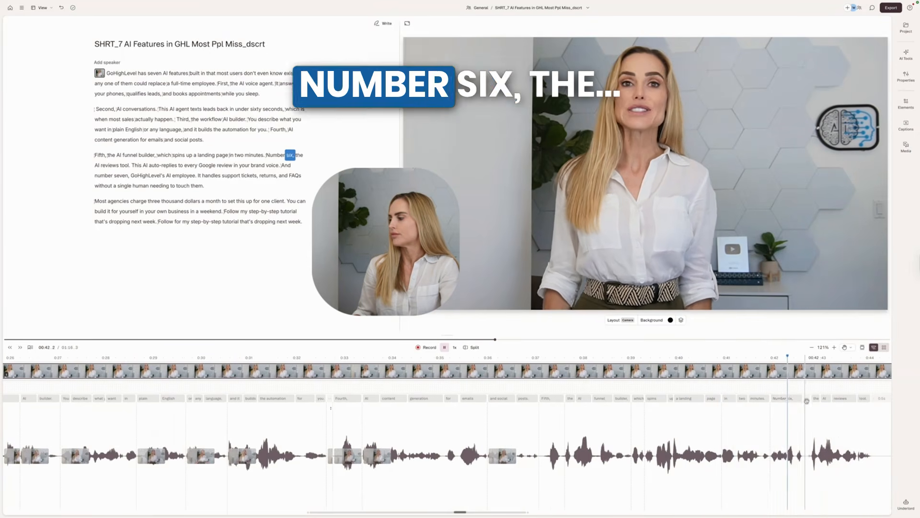
left_click_drag(782, 401, 787, 400)
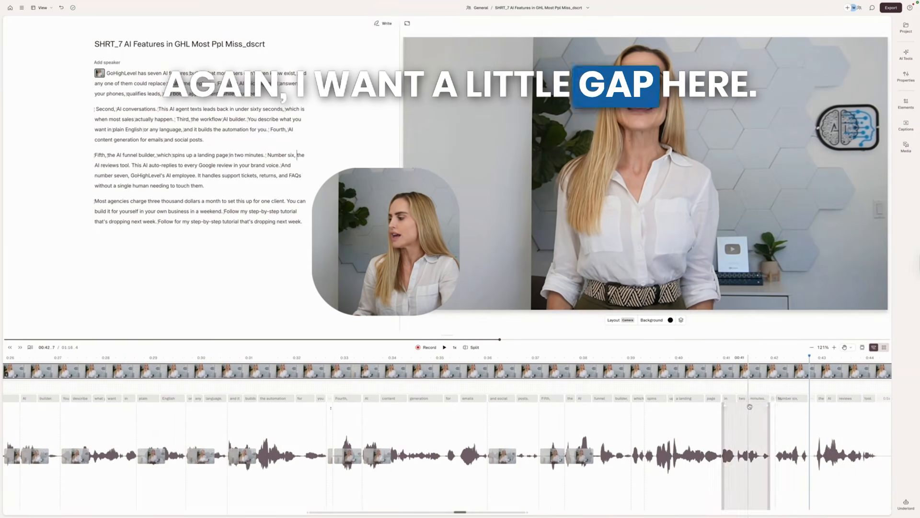
Replay from "two minutes" and delete the pause after "Number six,"
left_click(750, 405)
key("space")
left_click(811, 400)
key("Delete")
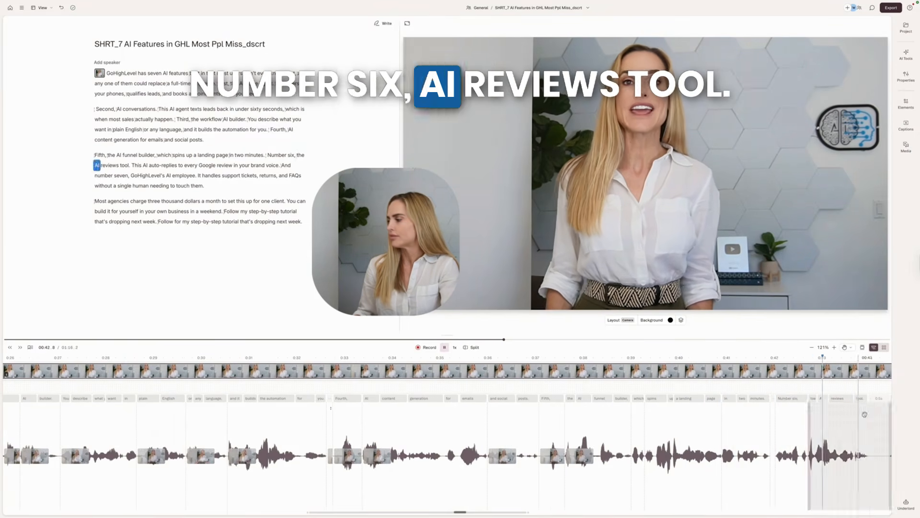
Delete the pauses after "tool.", "GoHighLevel's" and "employee." in the third paragraph, then stop playback
scroll(863, 417, "right", 4)
left_click(608, 408)
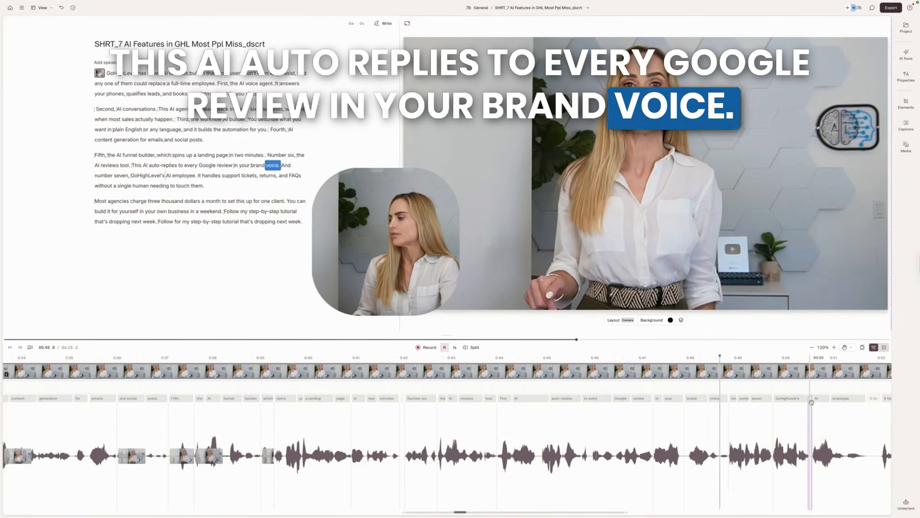
key("space")
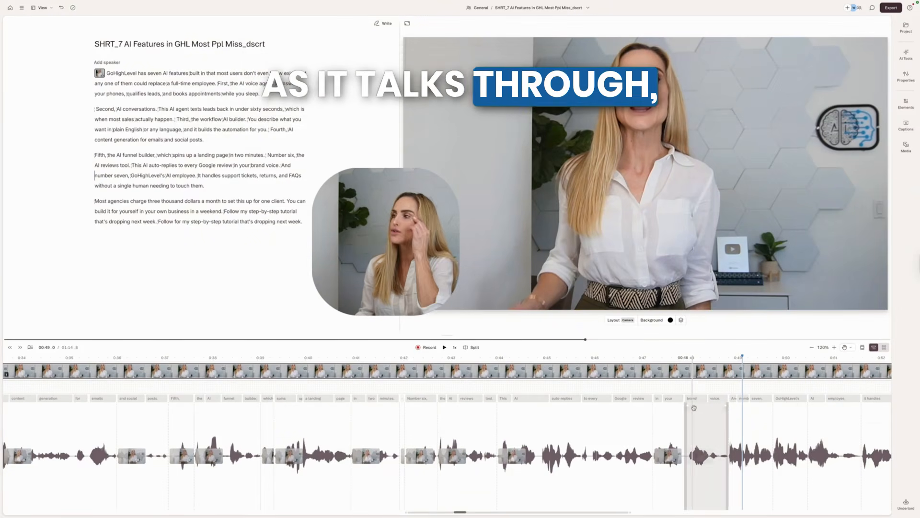
Add a short gap before "And number seven," at the clip boundary and replay from "brand voice" to check it
left_click(661, 410)
key("space")
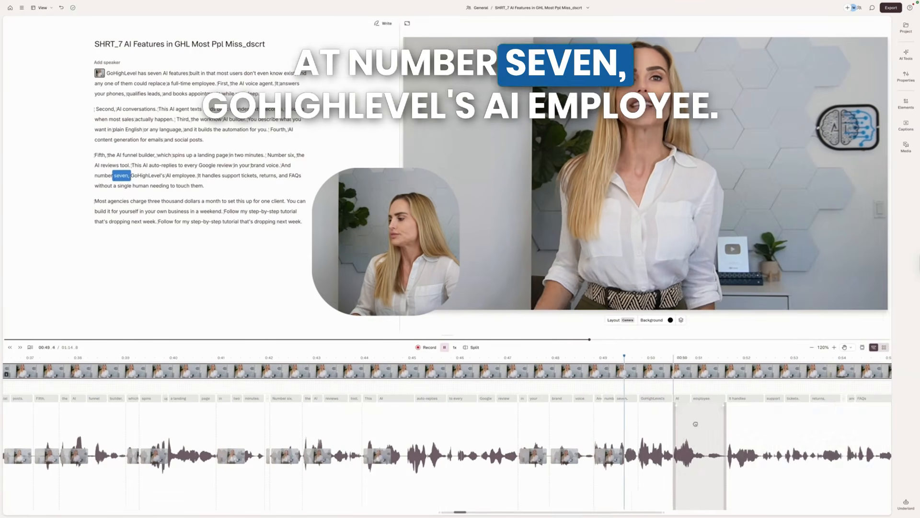
key("space")
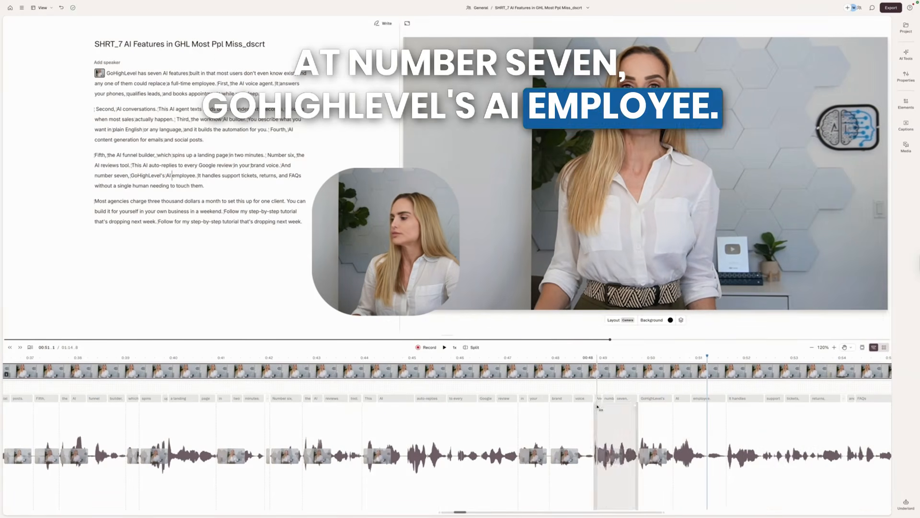
left_click_drag(599, 400, 603, 400)
left_click(568, 407)
key("space")
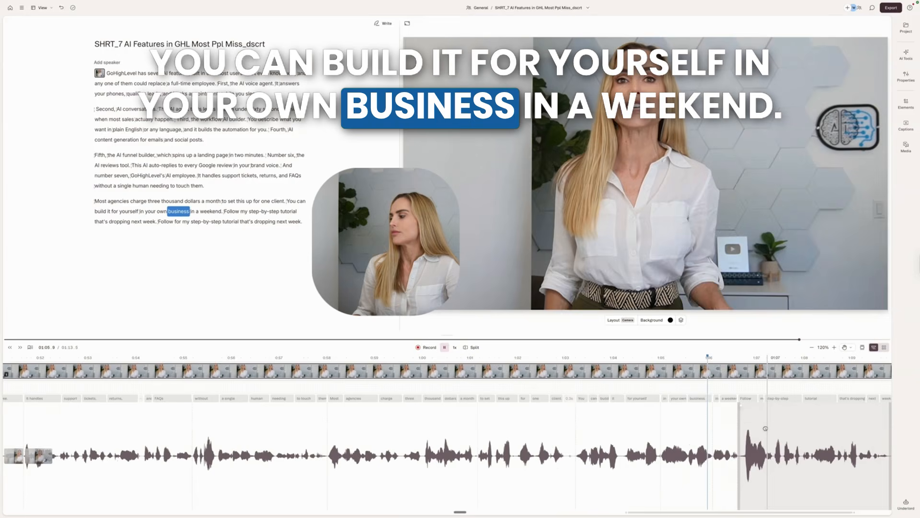
Replay from the end of "business" to check how the word "weekend." ends
key("space")
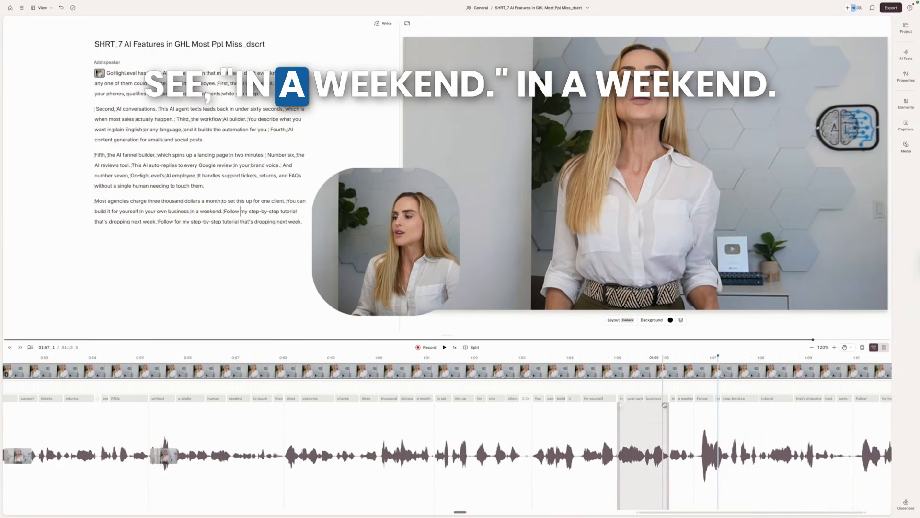
left_click(665, 405)
key("space")
key("space")
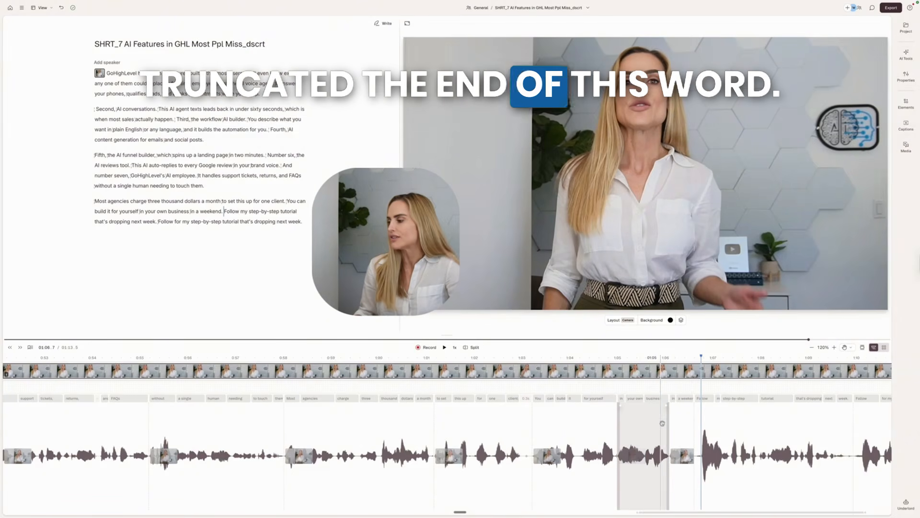
Extend the clip boundary after "weekend." to restore the word's cut-off ending and replay from "your own business"
left_click(694, 420)
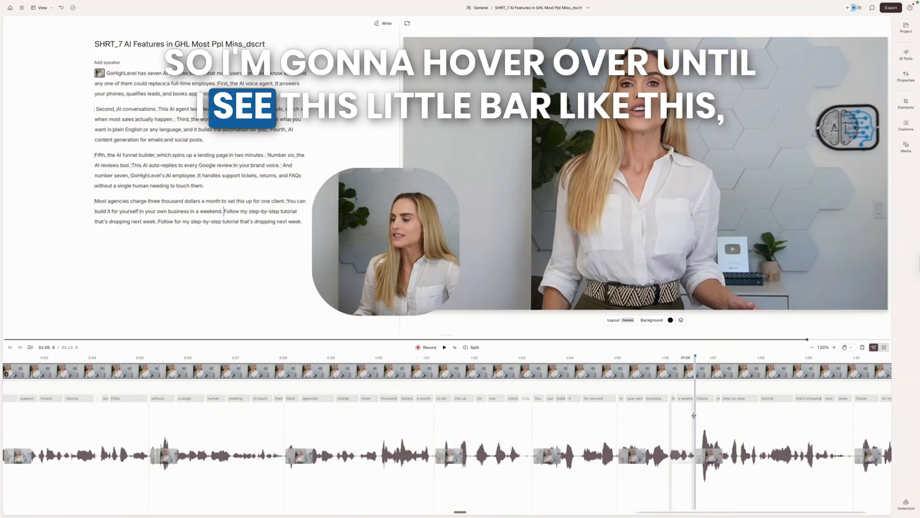
left_click_drag(694, 417, 707, 415)
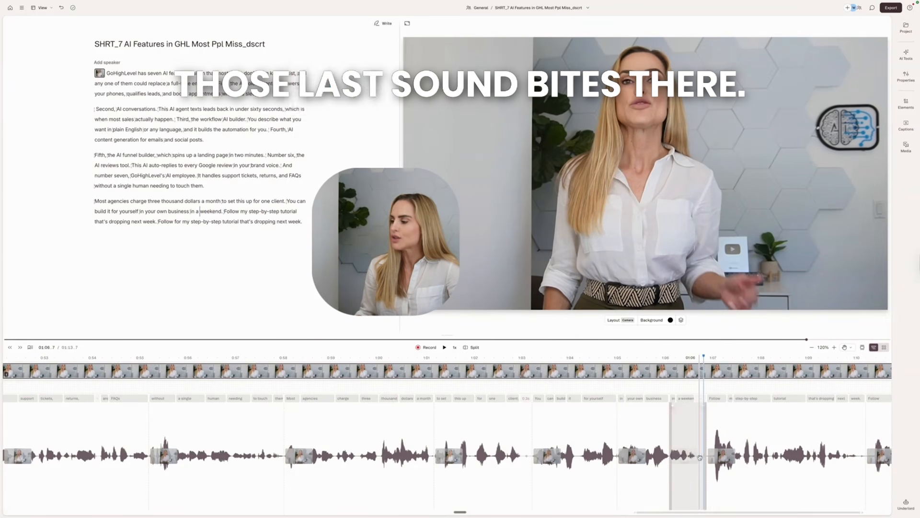
left_click(643, 436)
key("space")
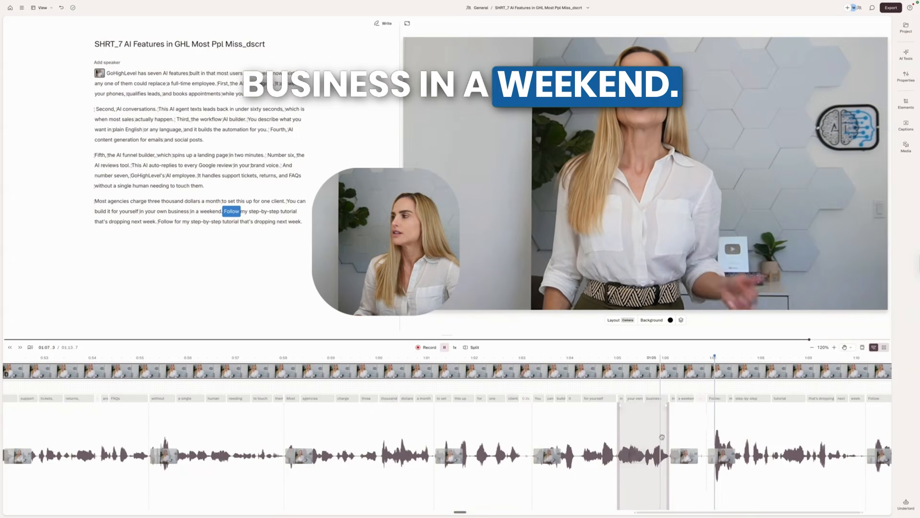
key("space")
Play both takes of the closing "step-by-step tutorial" sentence to compare their delivery
key("space")
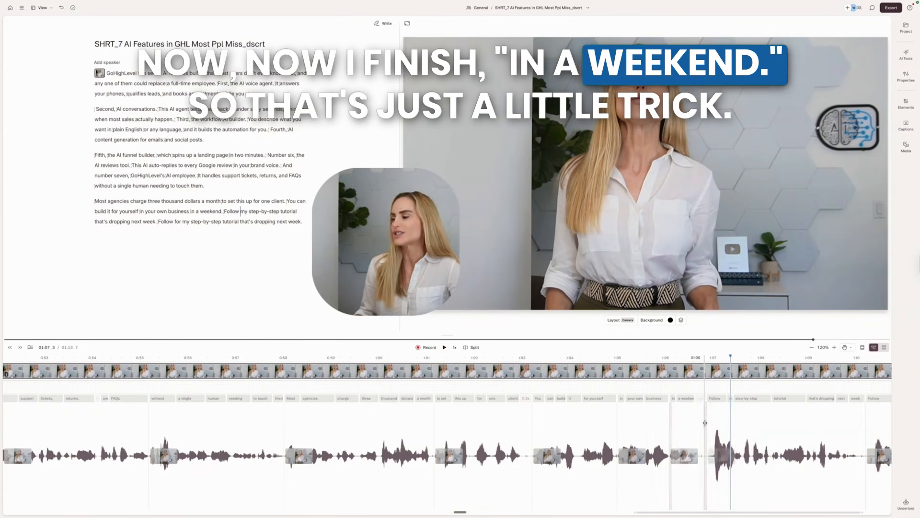
left_click_drag(816, 433, 669, 428)
left_click_drag(786, 425, 687, 429)
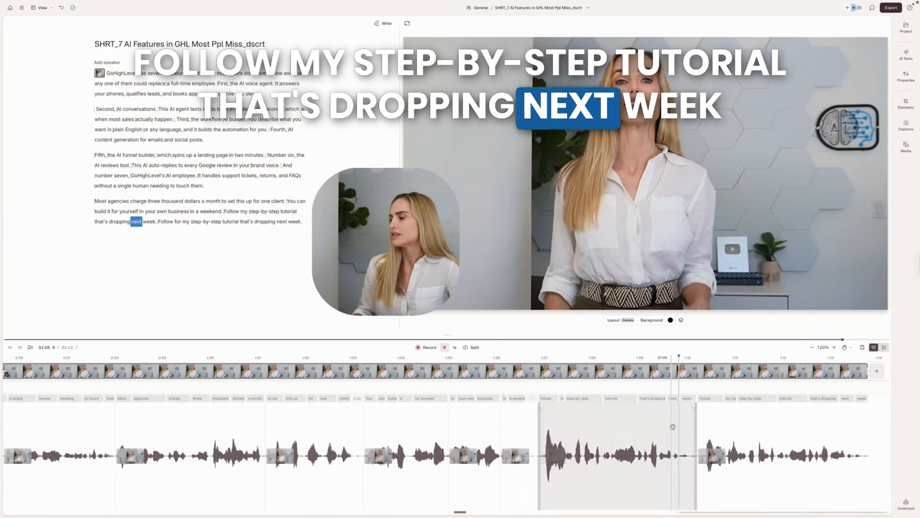
key("space")
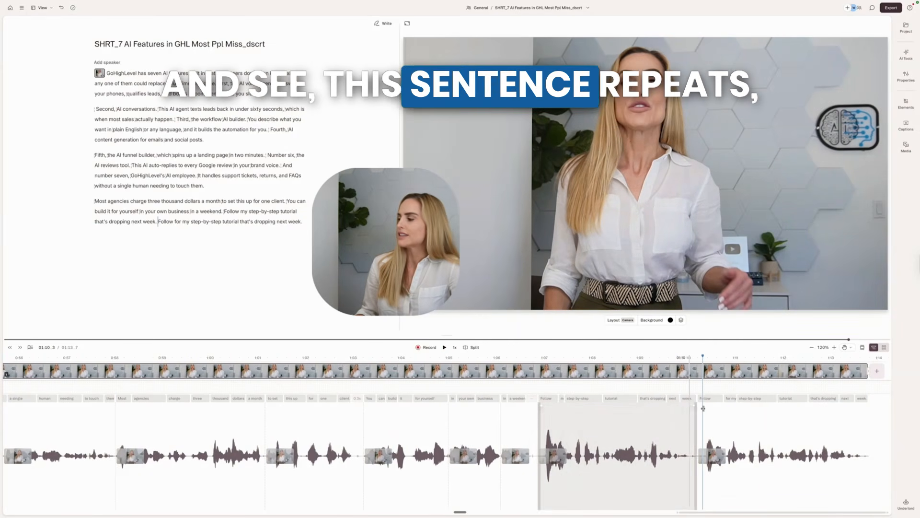
key("space")
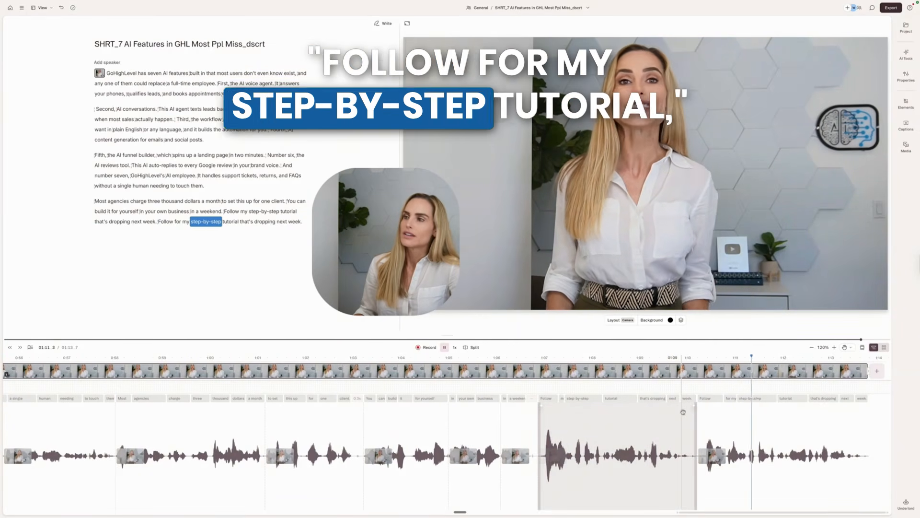
key("space")
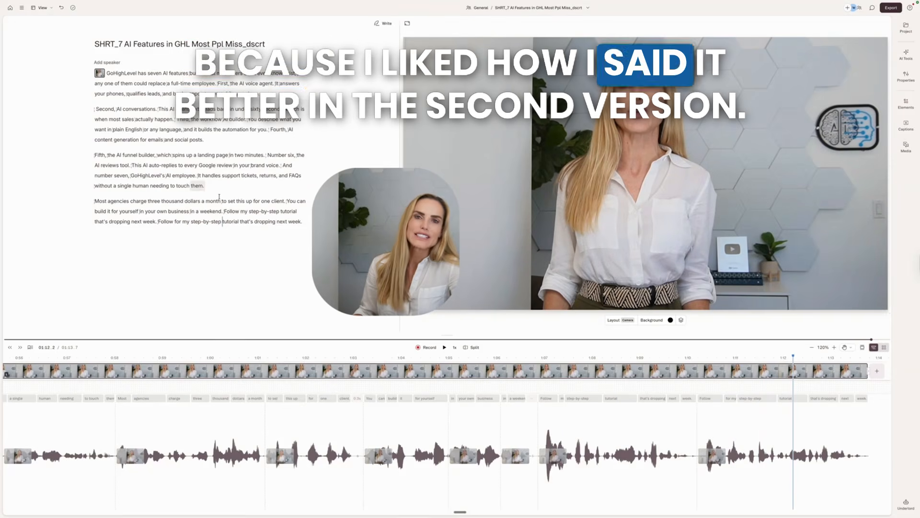
Mark the first closing take, "Follow my step-by-step tutorial that's dropping next week.", as ignored and replay from "weekend."
left_click(156, 221)
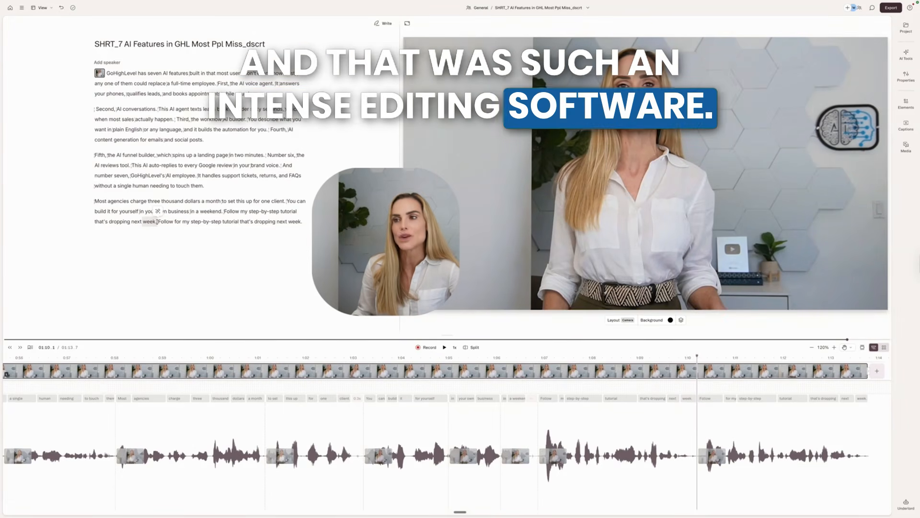
left_click(263, 211, "shift")
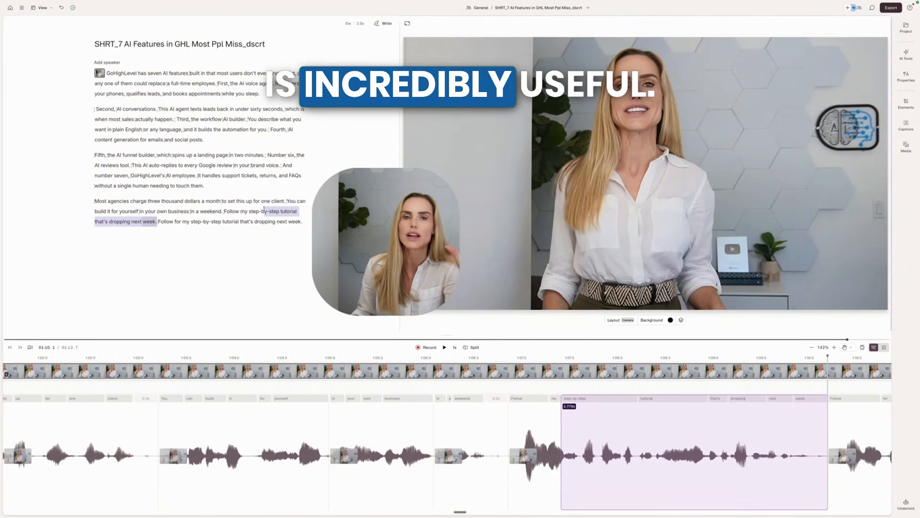
left_click(228, 214, "shift")
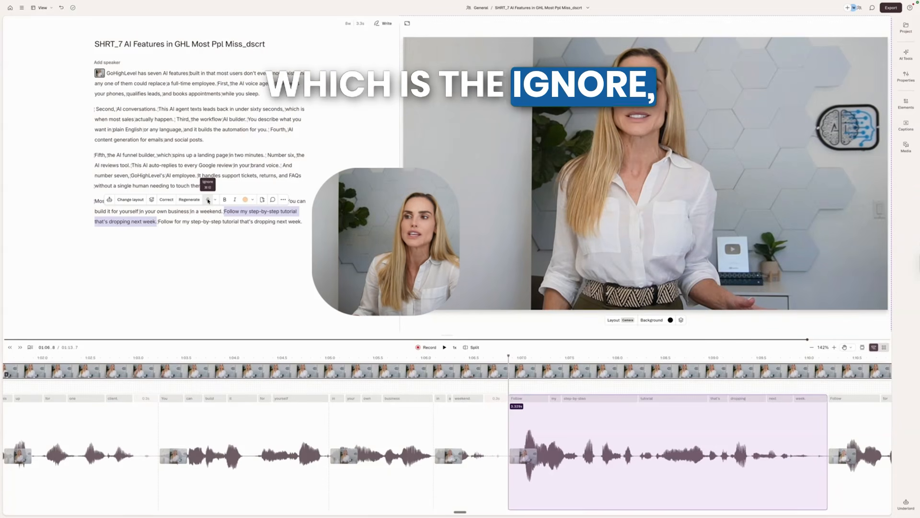
left_click(210, 200)
left_click(214, 210)
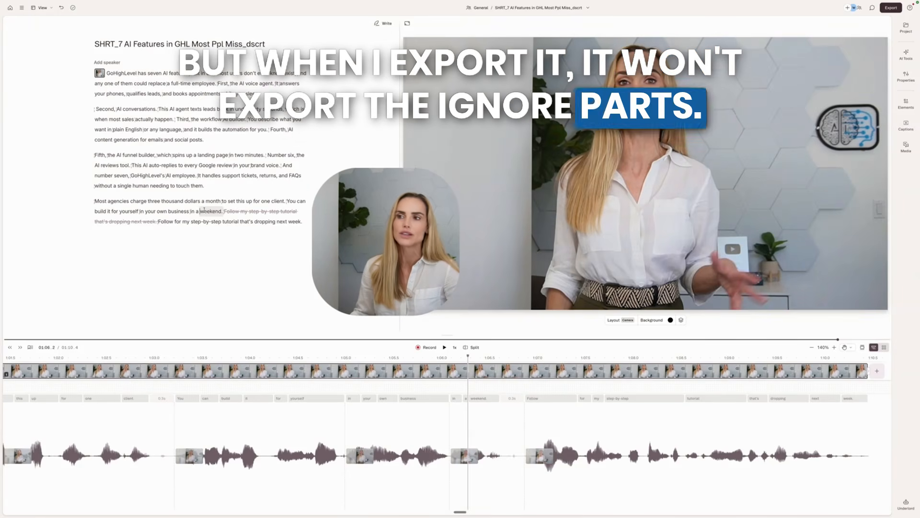
key("space")
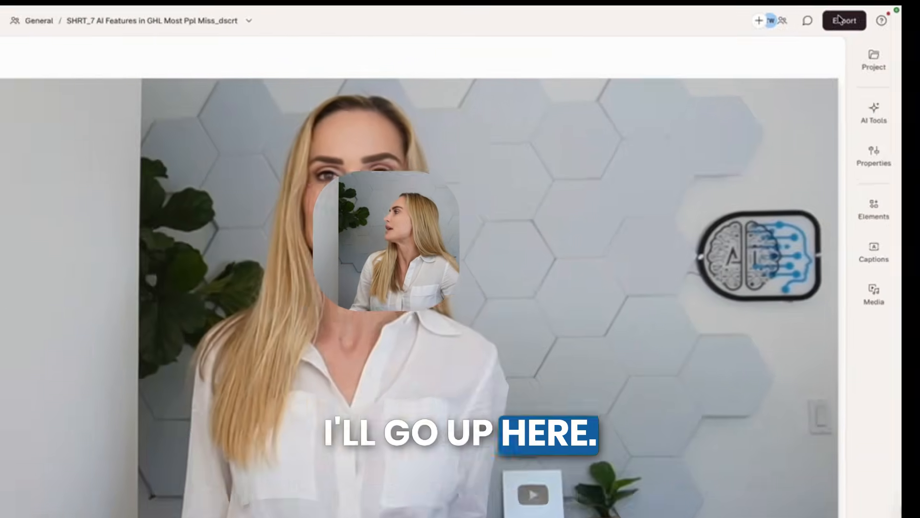
Publish the video as a Descript web link at 1080p, accessible to anyone with the link
left_click(891, 7)
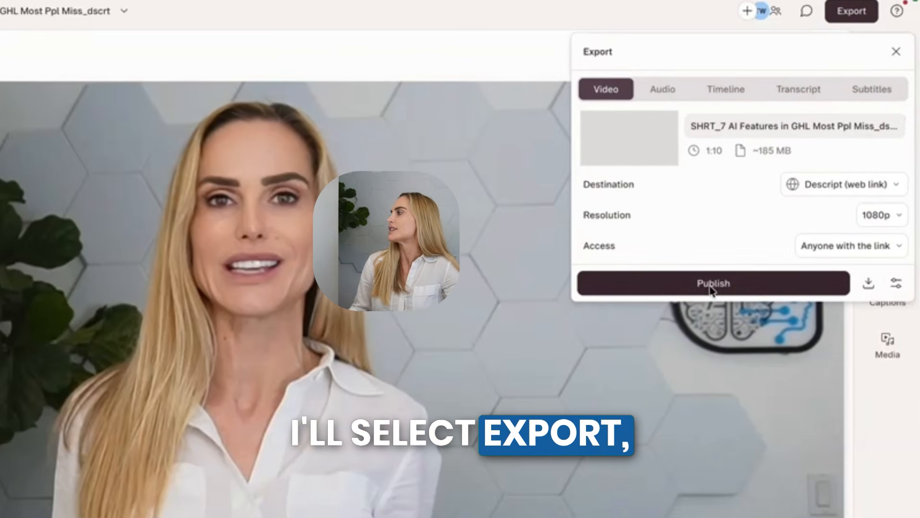
left_click(711, 291)
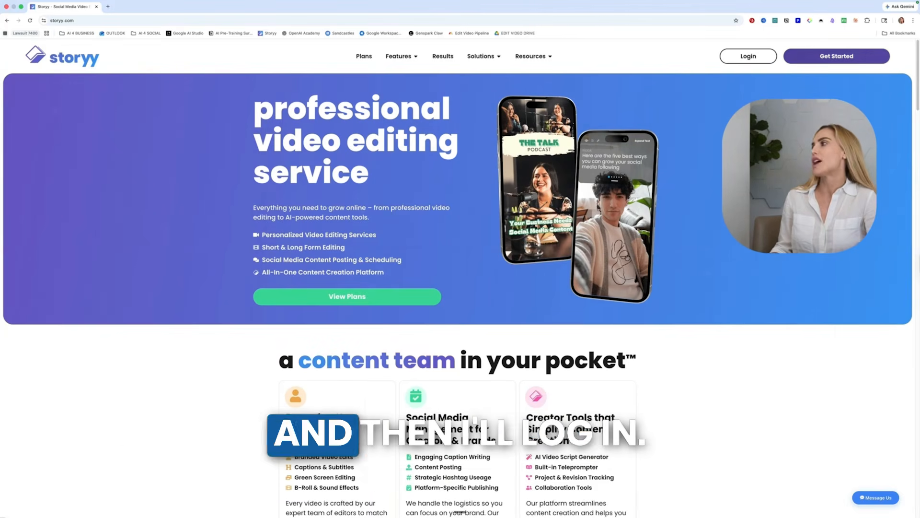
Switch to Storyy, log in and start a project submission named "7 AI Features in GoHighLevel Everyone Misses"
left_click(747, 56)
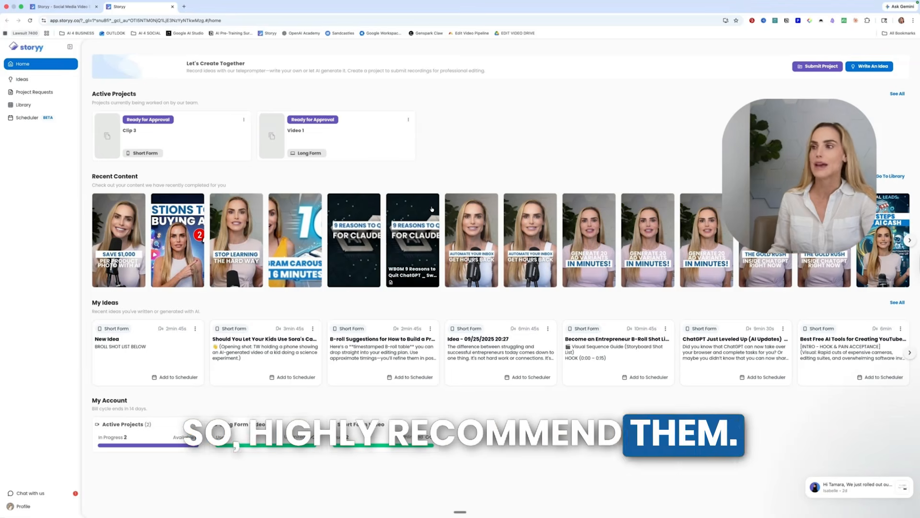
left_click(817, 68)
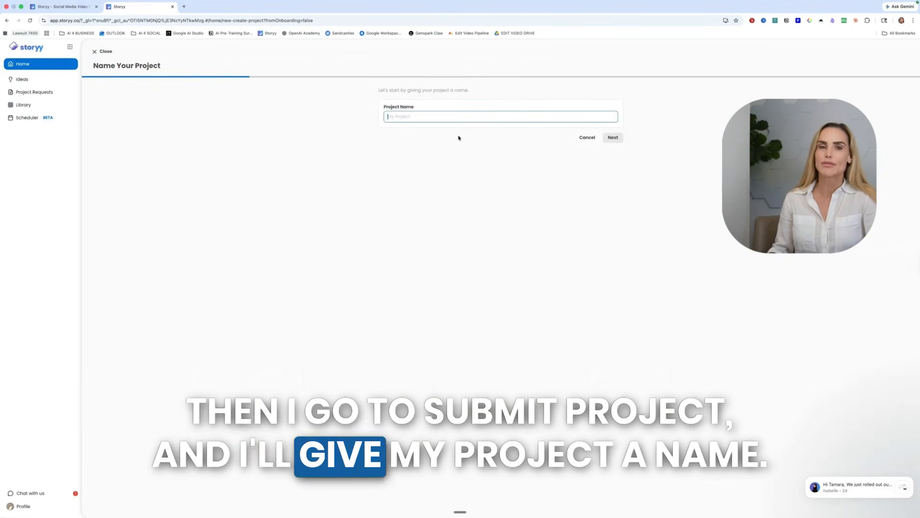
type("7 AI Features in")
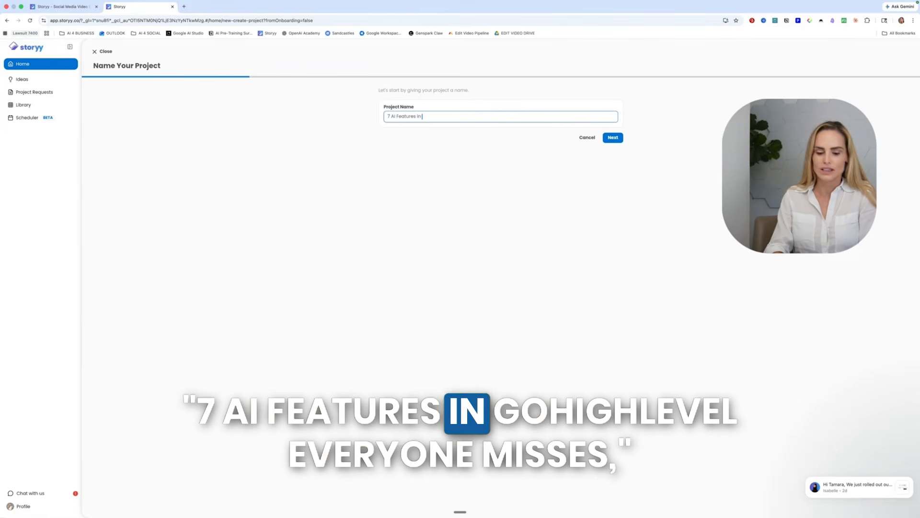
type(" GoHighLevel Everyone Misses")
left_click(613, 137)
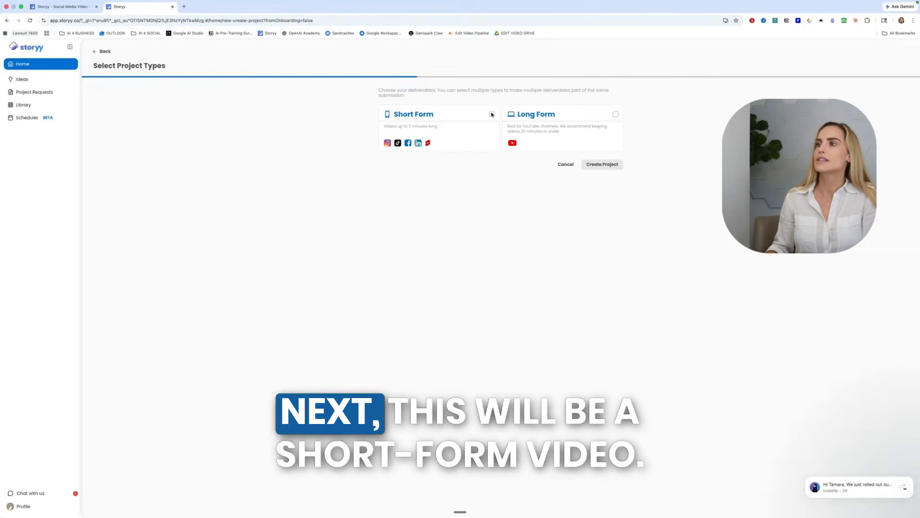
Create the project as Short Form and upload SHRT_7 AI Features in GHL Most Ppl Miss_dscrt.mp4 from local files as its media
left_click(493, 114)
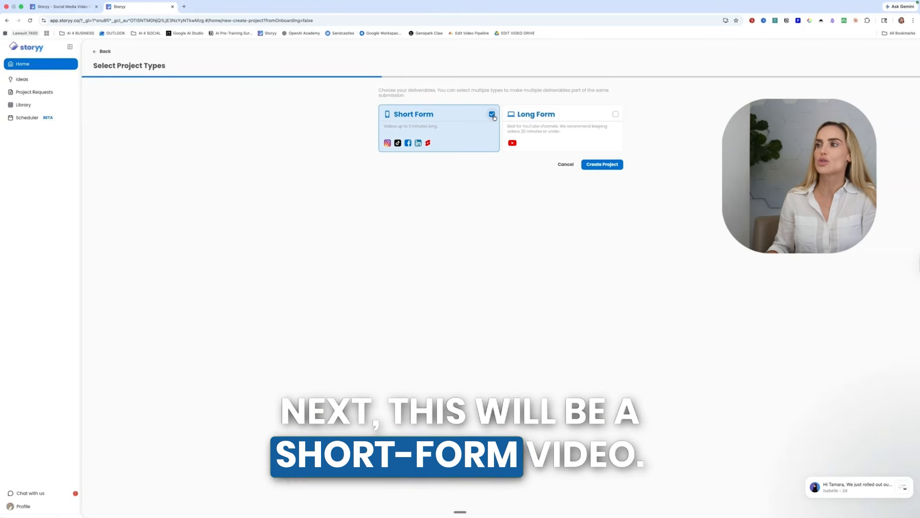
left_click(614, 165)
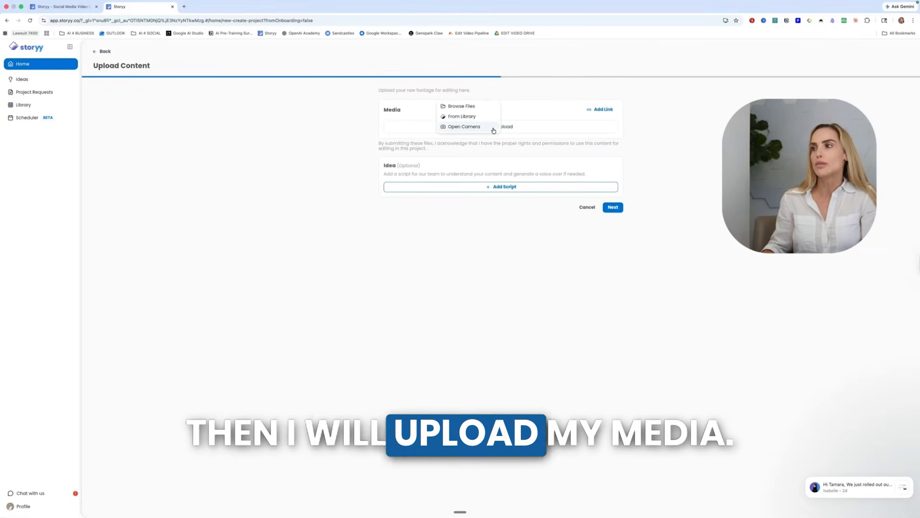
left_click(468, 107)
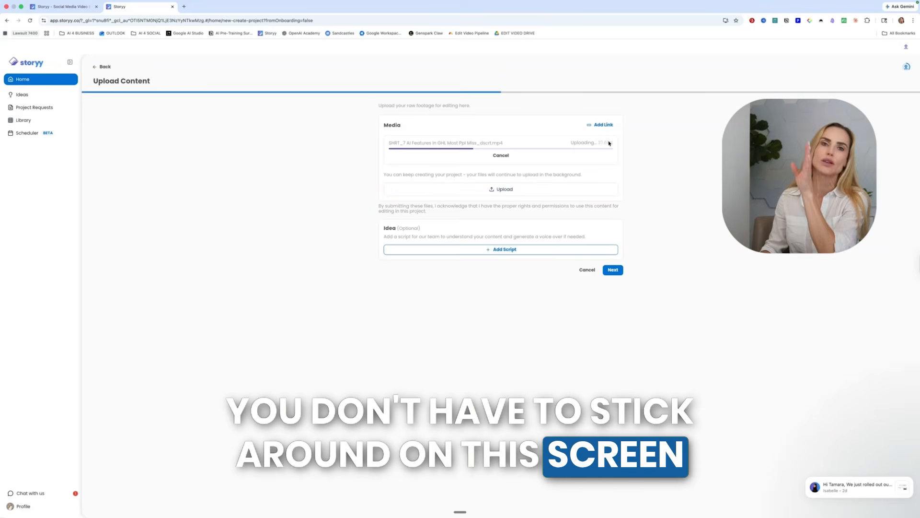
left_click(614, 270)
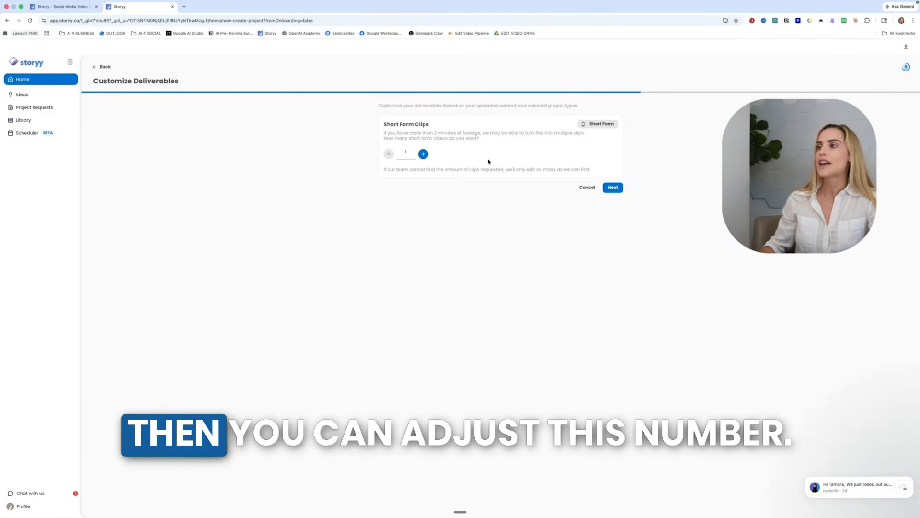
Keep the number of short form clips at 1 and continue to the style settings
left_click(390, 154)
left_click(389, 154)
left_click(390, 155)
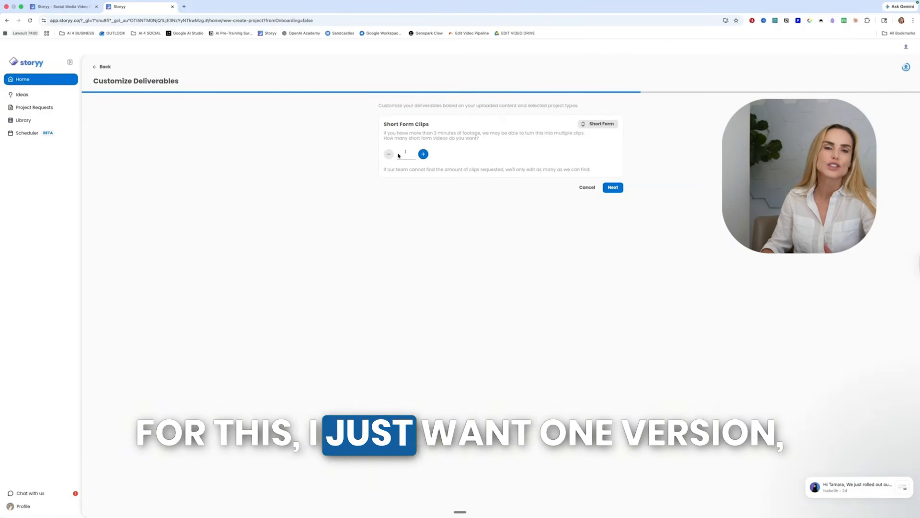
left_click(613, 187)
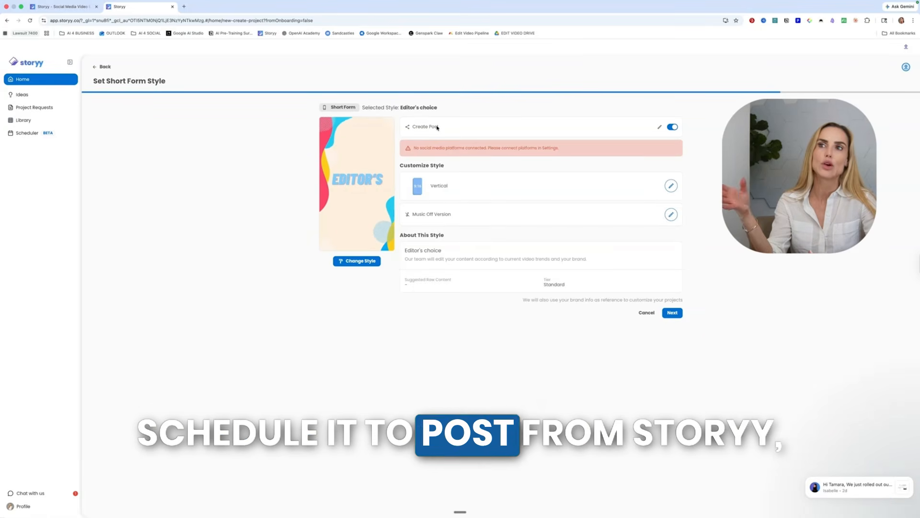
Open the Music Off Version setting for the vertical Editor's choice style and proceed to the project review
scroll(437, 127, "down", 1)
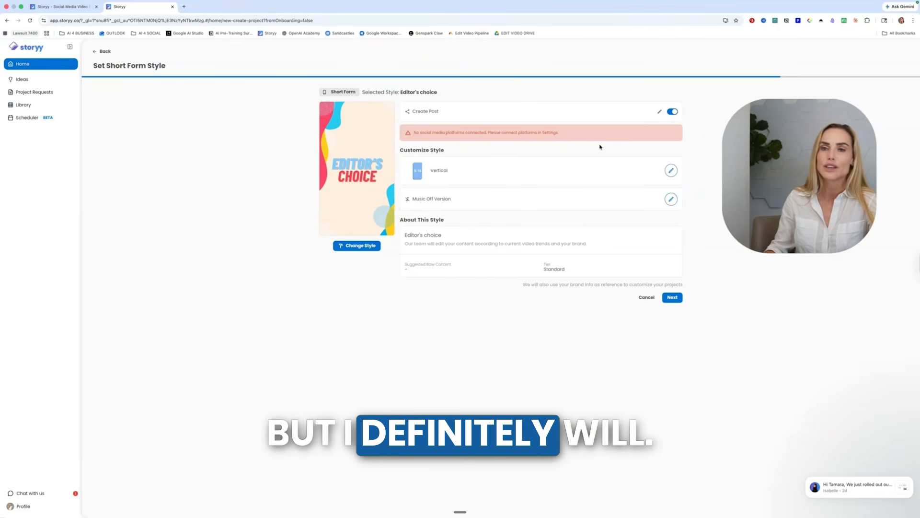
left_click(671, 200)
left_click(413, 289)
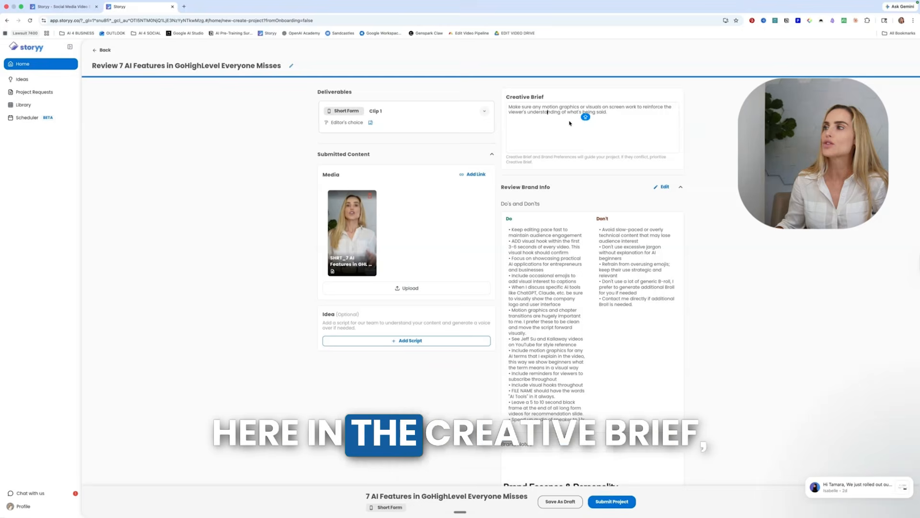
left_click(617, 111)
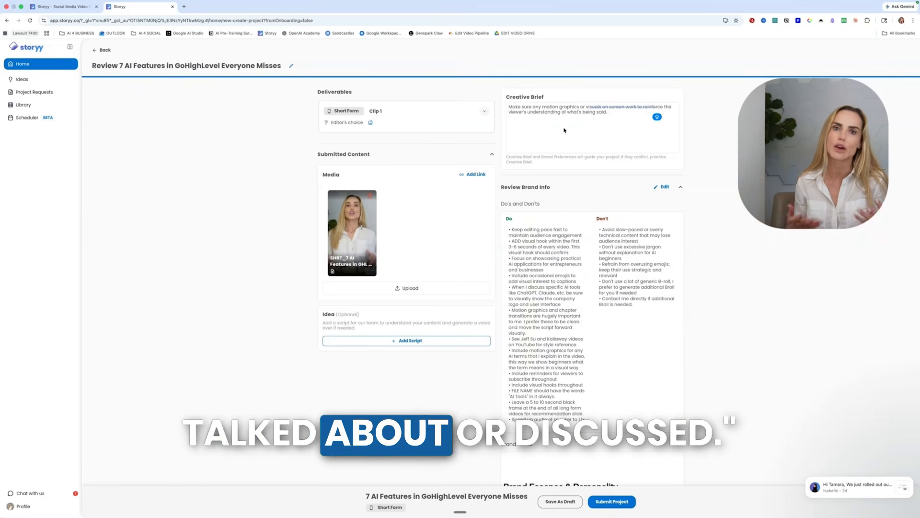
left_click(532, 139)
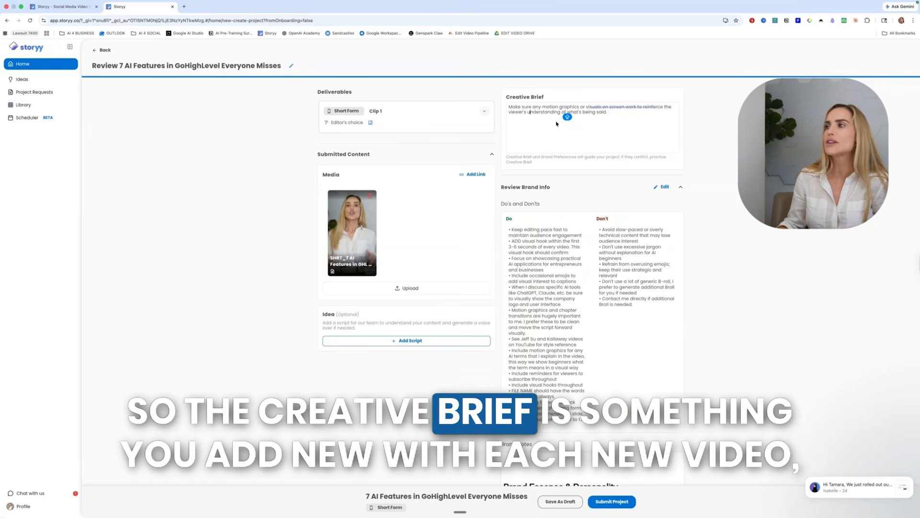